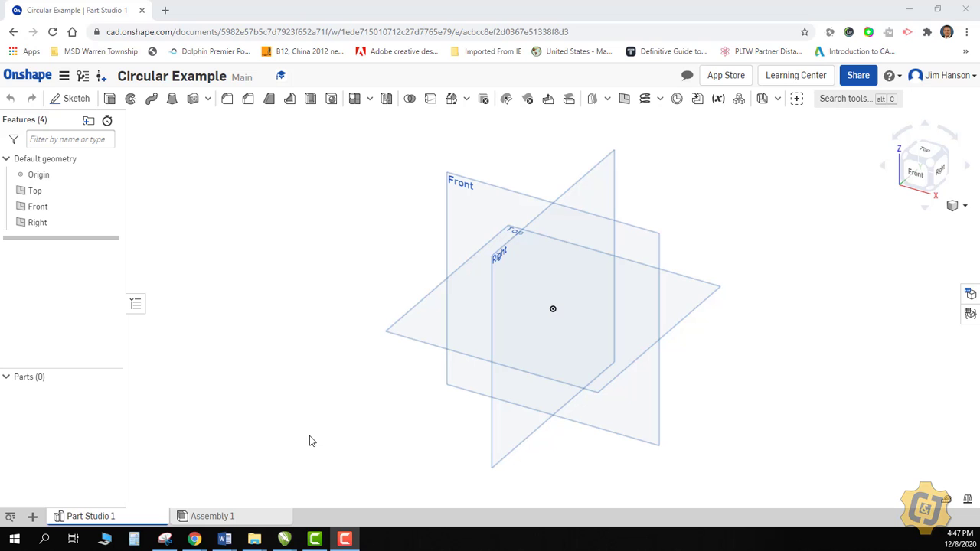
Start a sketch on the Front plane and orient the view to face the plane directly
click(65, 99)
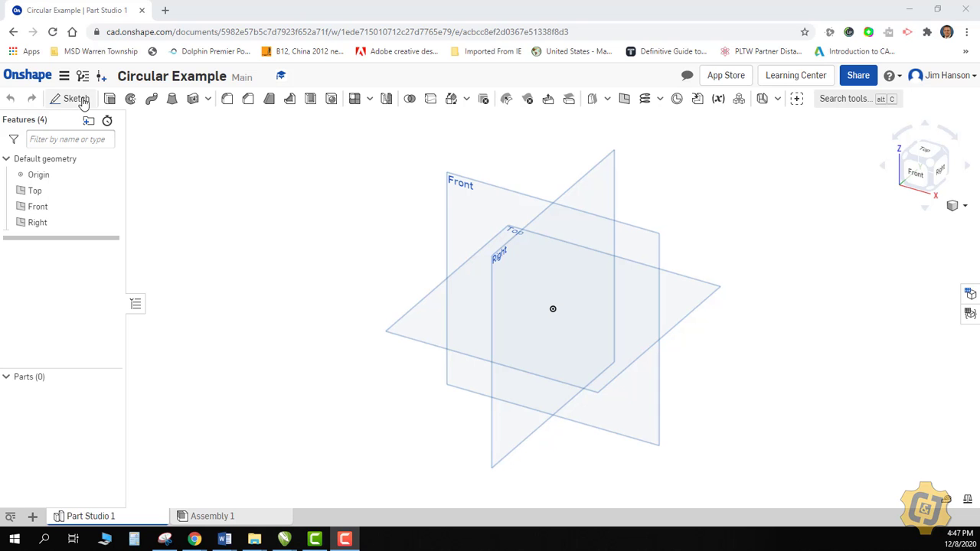
click(481, 207)
click(916, 173)
right_click(788, 224)
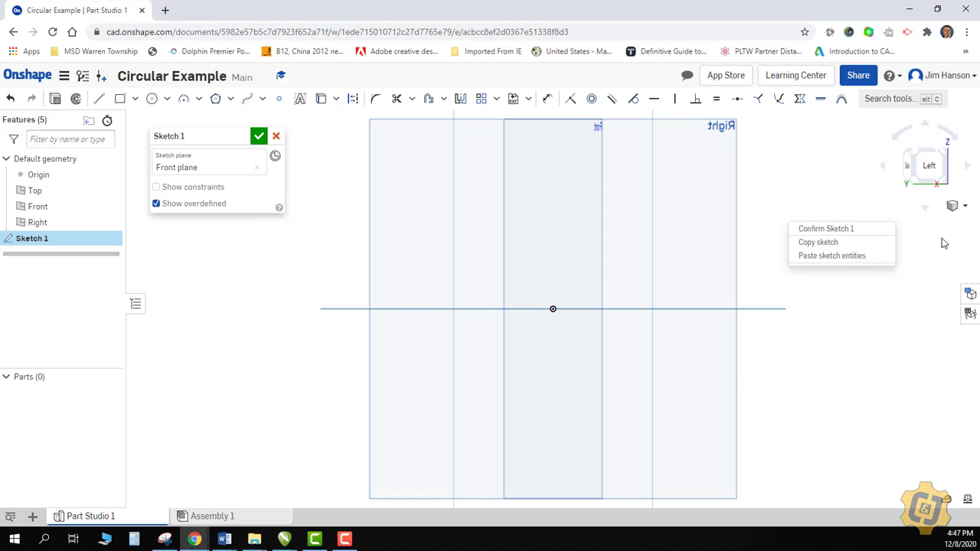
right_drag(788, 223, 858, 264)
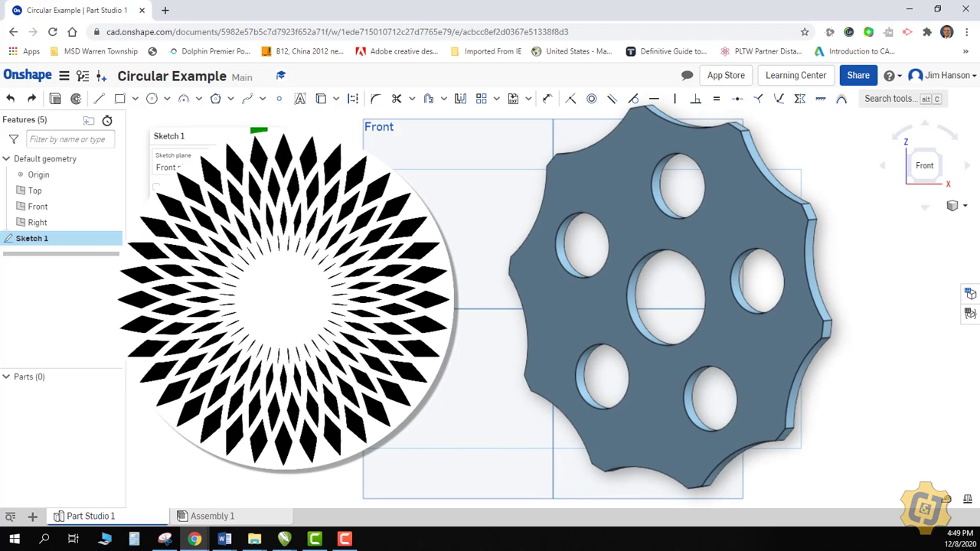
Sketch a circle about 0.94 in diameter directly above the origin, with its center vertically aligned to it
click(152, 98)
click(552, 309)
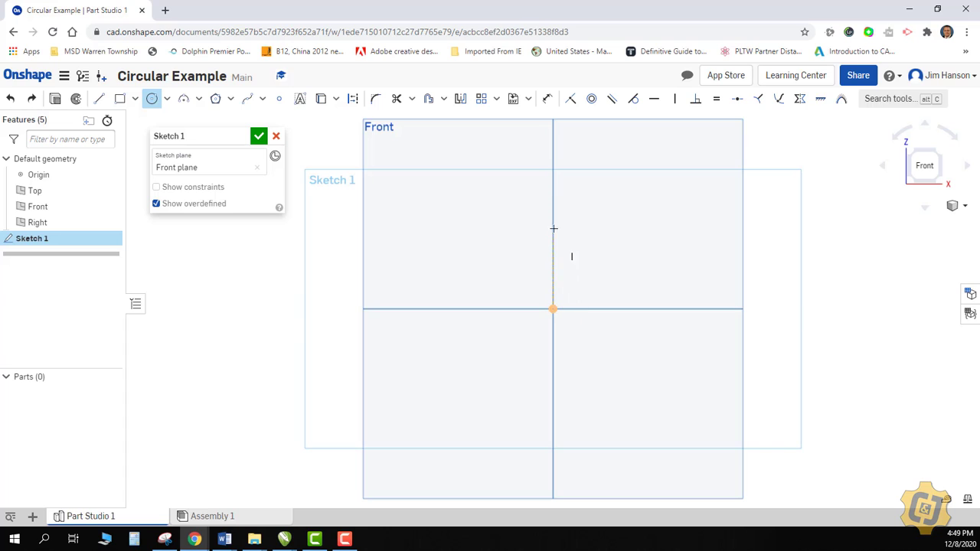
click(553, 188)
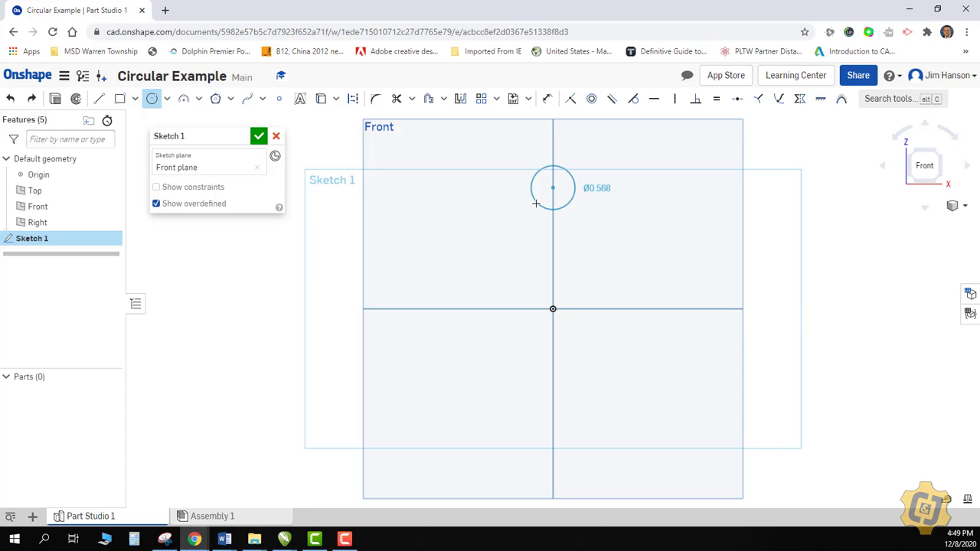
click(533, 208)
right_click(525, 223)
click(545, 230)
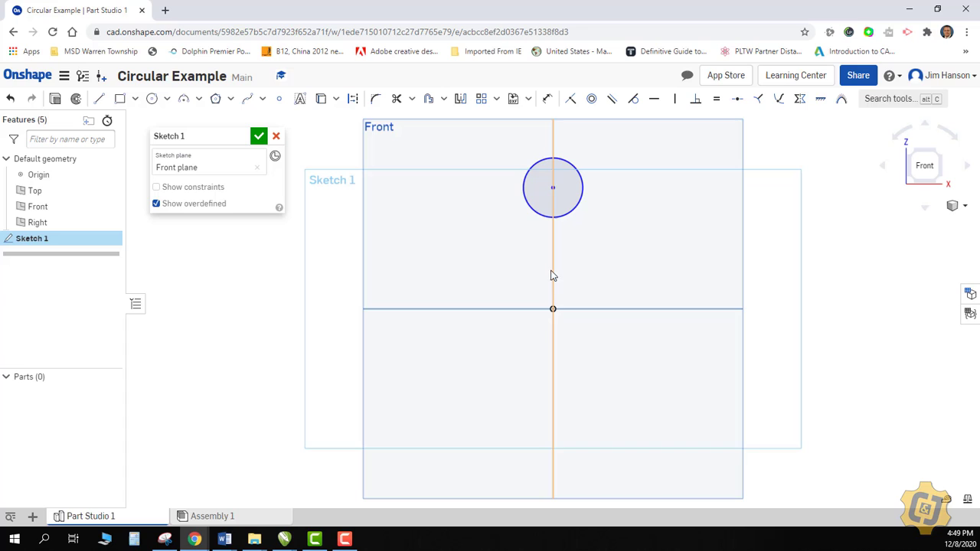
click(553, 310)
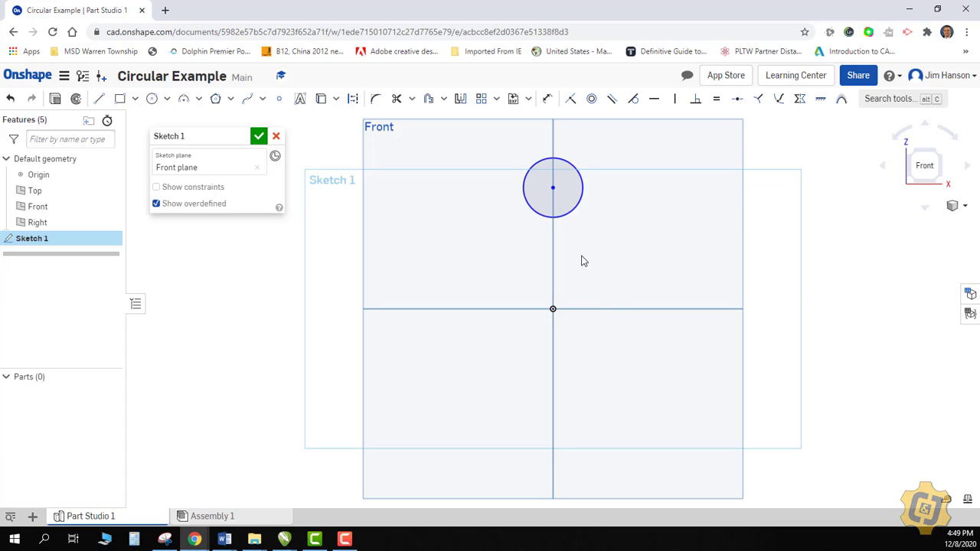
Create a circular sketch pattern of the circle around the origin with 5 instances
click(496, 99)
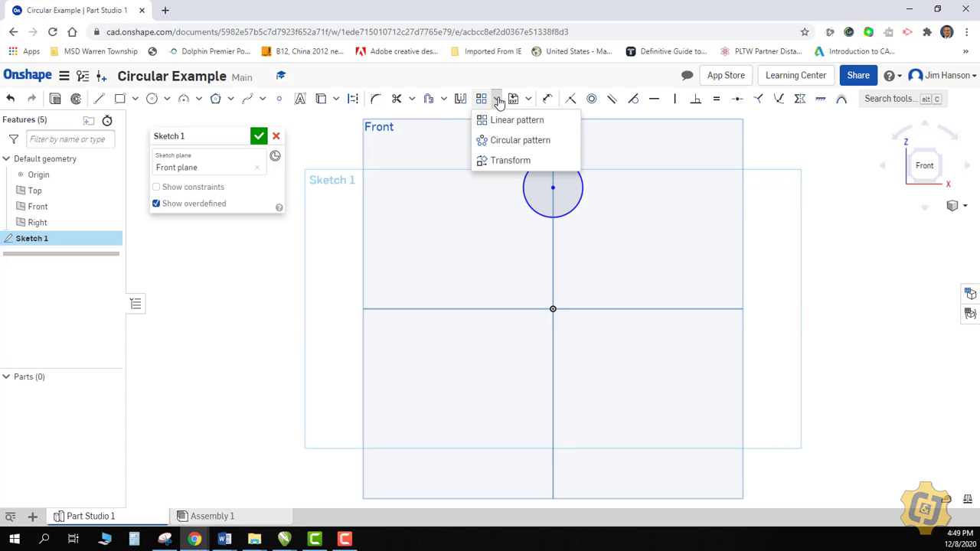
click(494, 144)
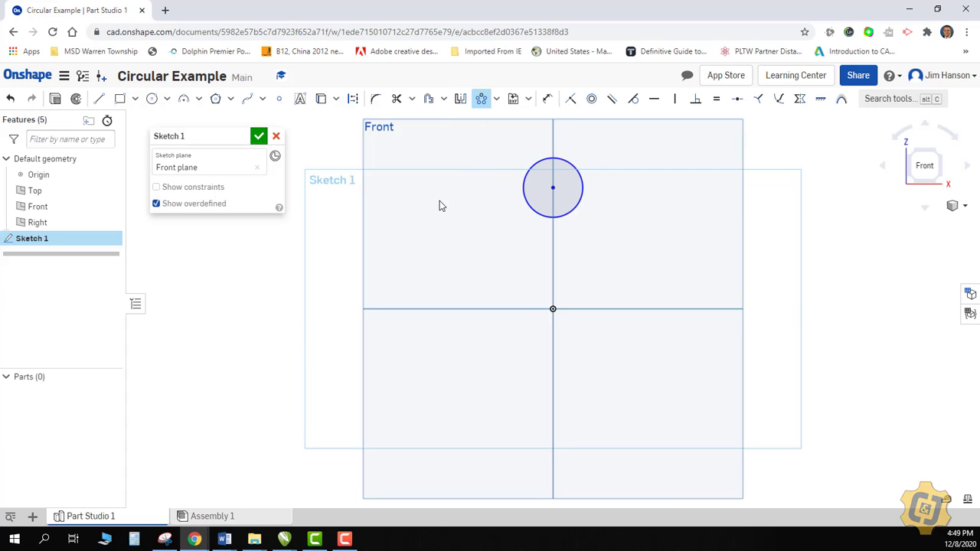
click(522, 189)
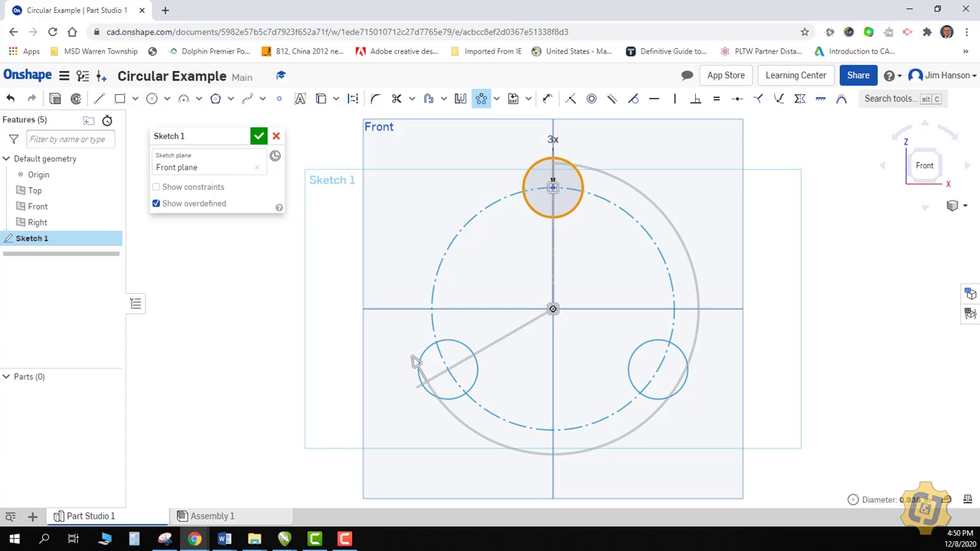
double_click(553, 139)
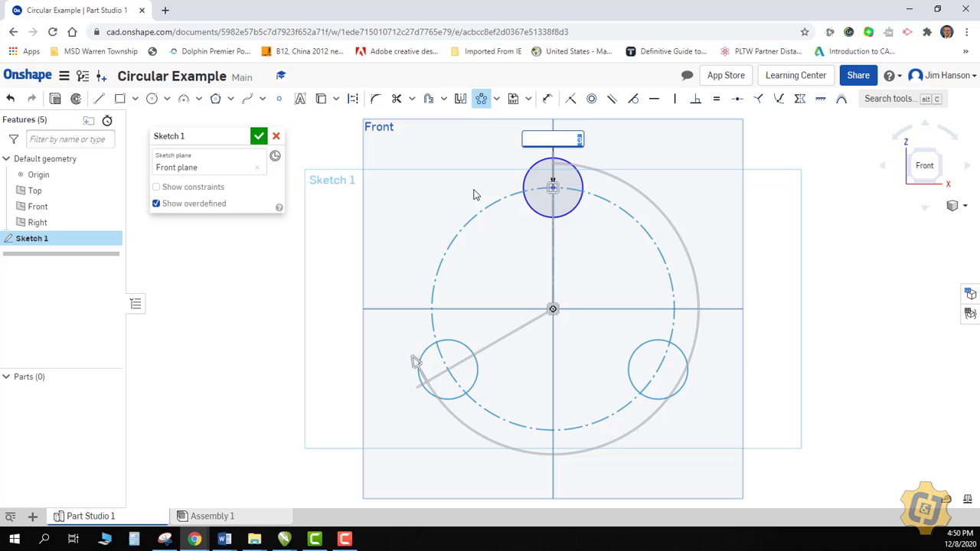
text(5)
key(Return)
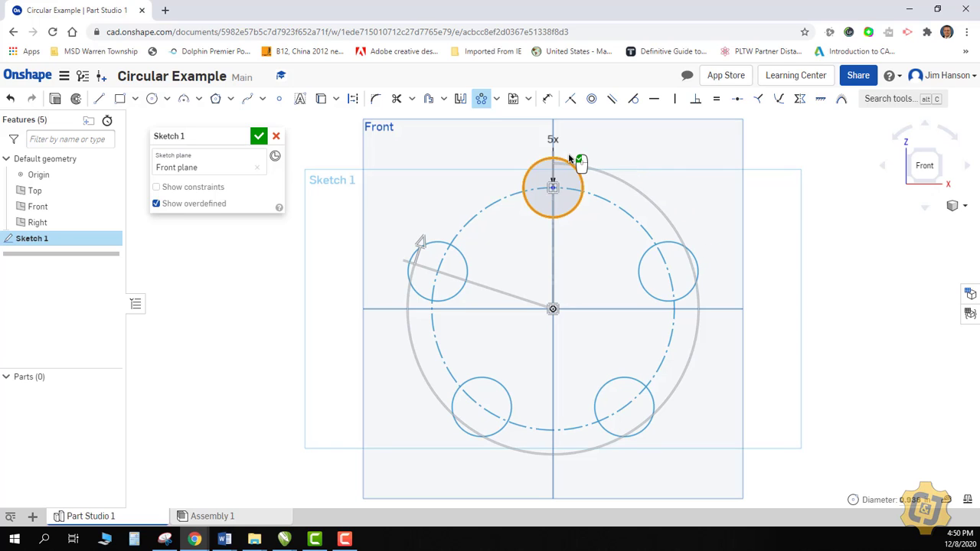
key(Return)
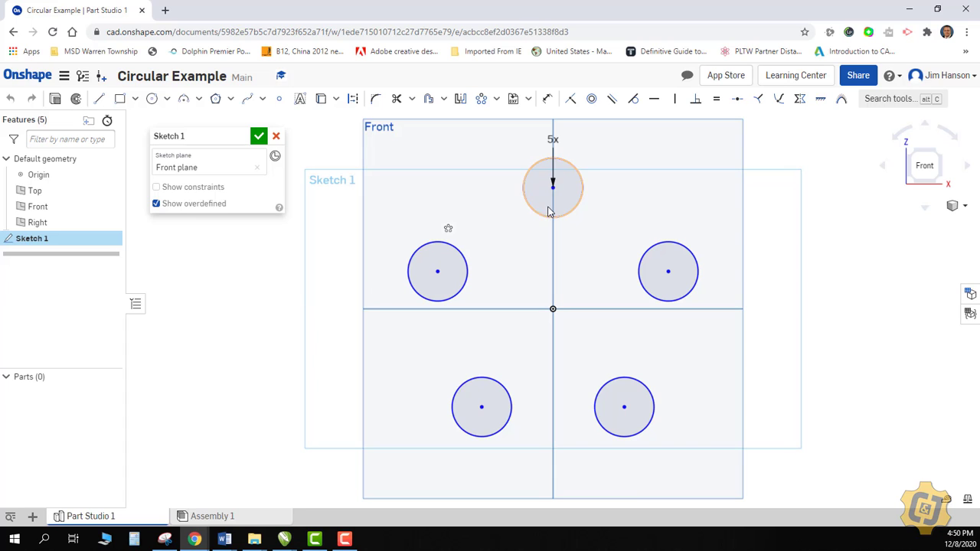
Move the original patterned circle slightly outward and set the pattern's instance count to 6
mouse_move(552, 186)
mouse_down()
mouse_move(554, 169)
mouse_move(553, 186)
mouse_move(607, 184)
mouse_move(581, 184)
mouse_up()
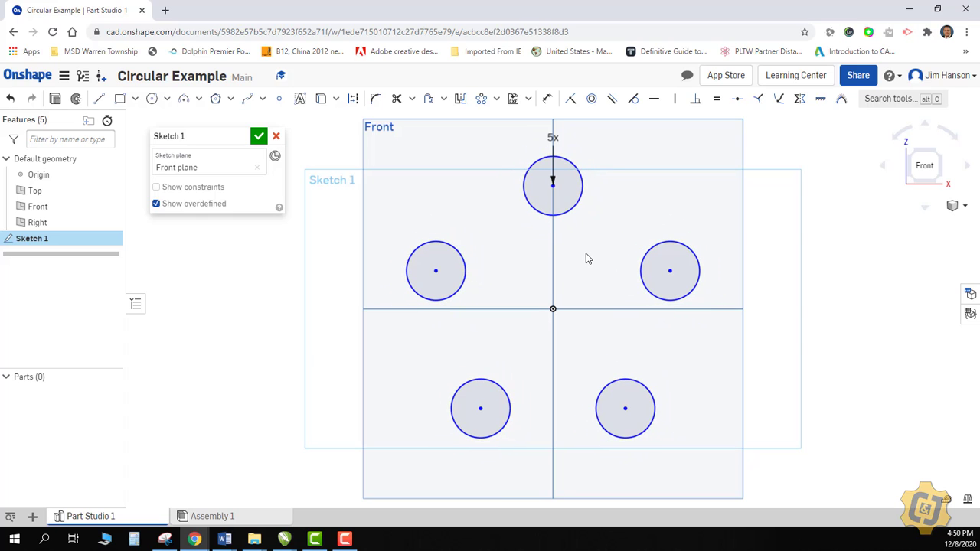
click(553, 140)
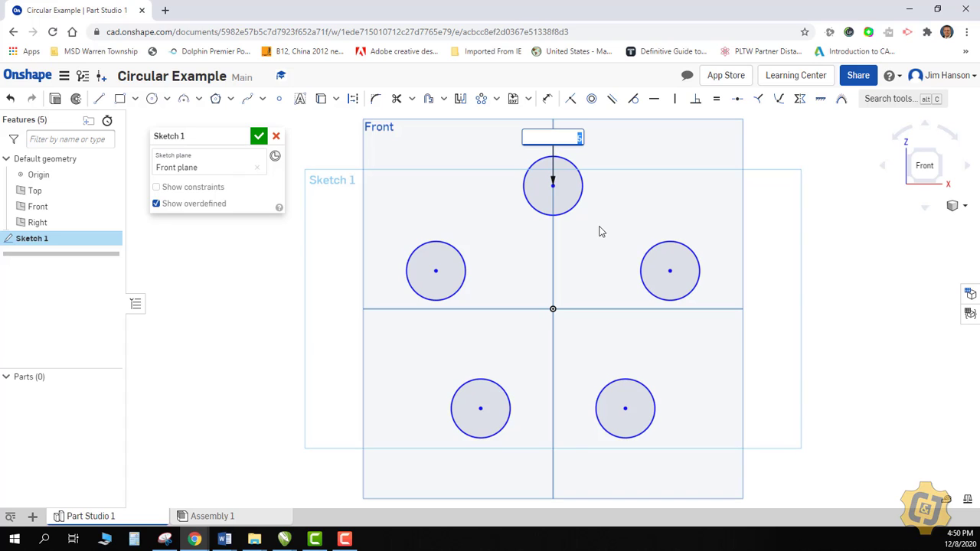
text(6)
key(Return)
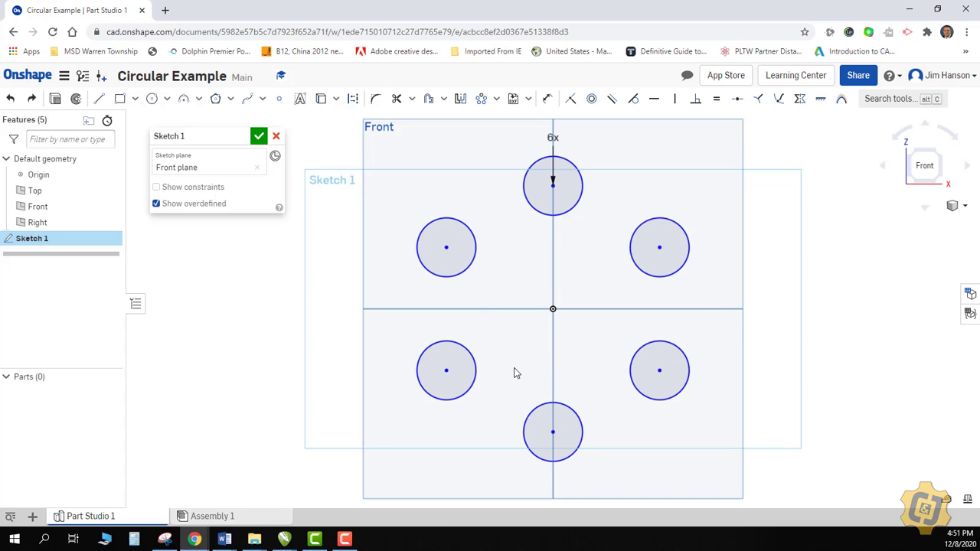
Undo the instance-count change and the circular pattern, leaving only the original circle
key(ctrl+z)
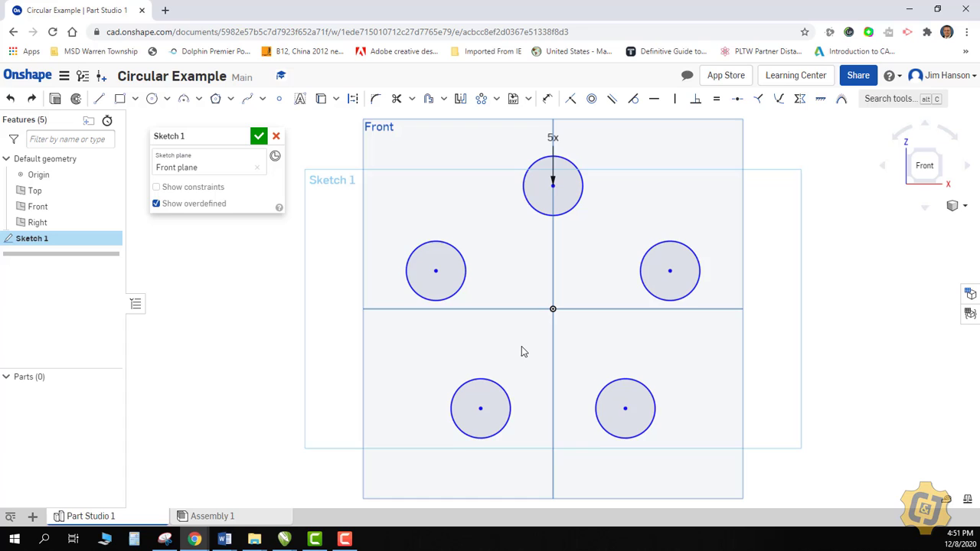
key(ctrl+z)
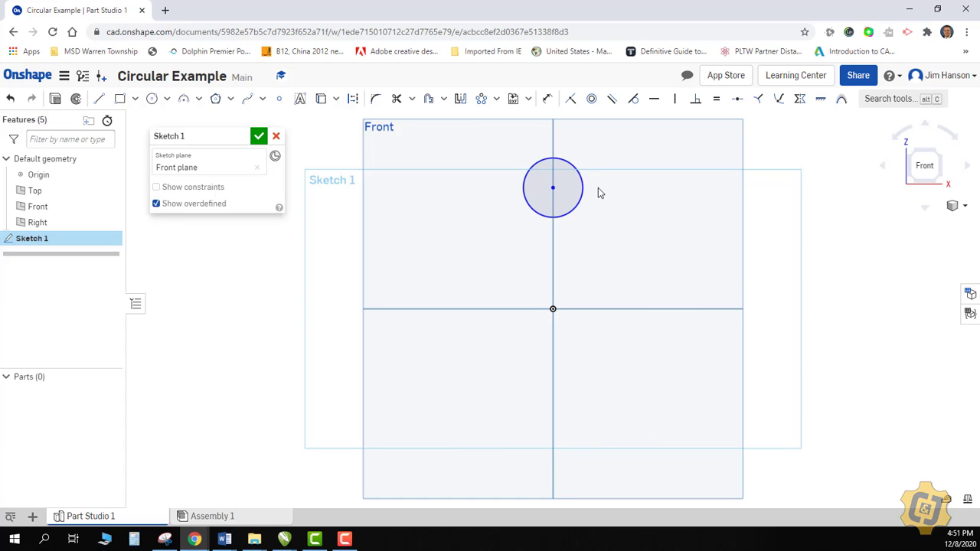
Circular-pattern the circle around the origin with 5 instances spread over 180°, and finish the sketch
click(481, 99)
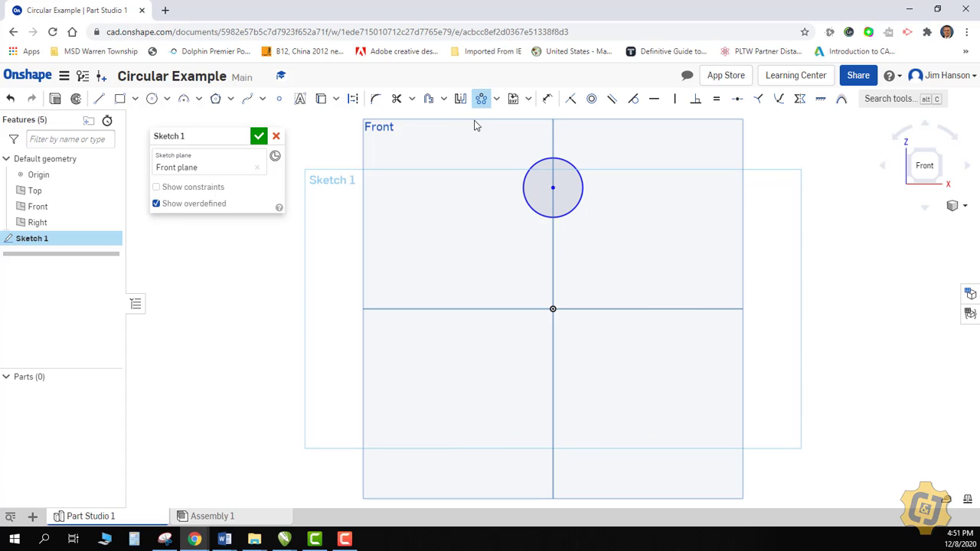
click(528, 208)
click(552, 138)
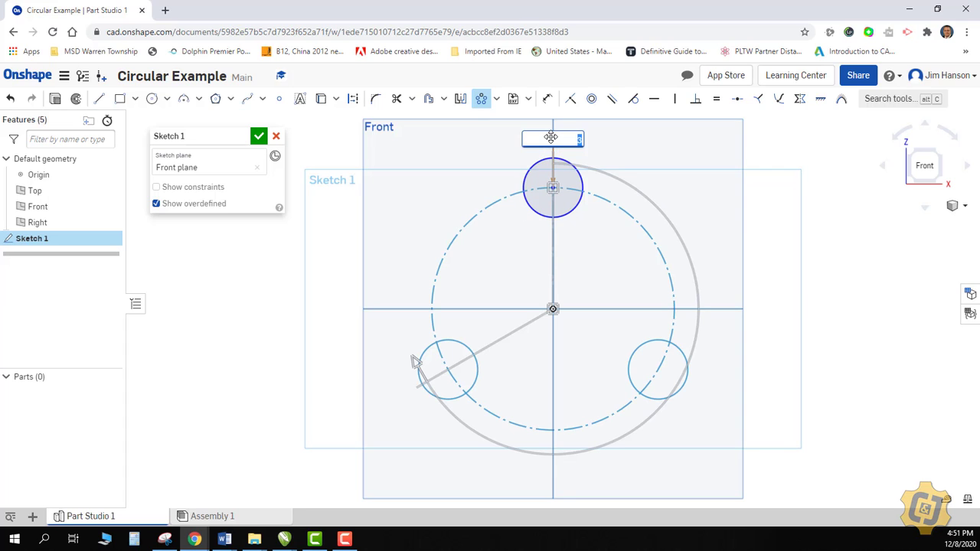
text(5)
key(Return)
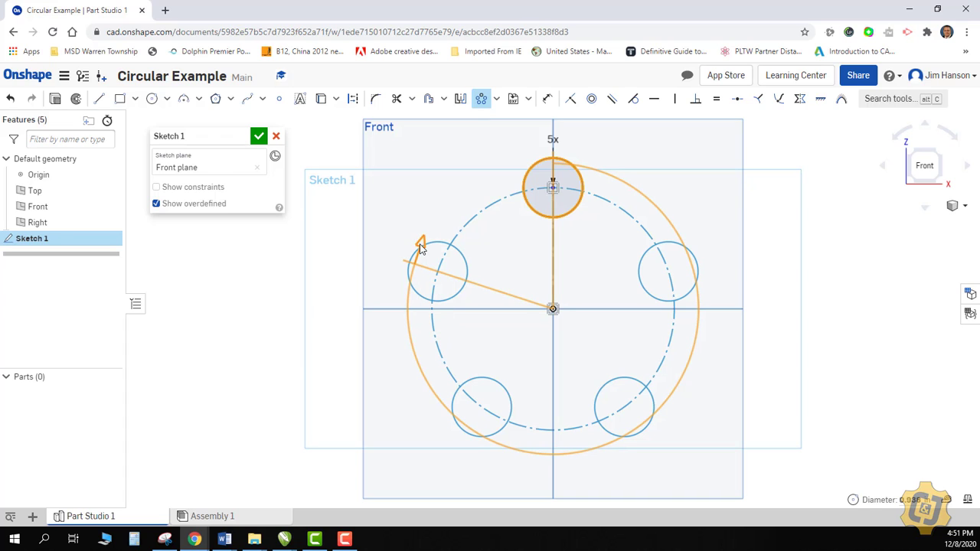
drag(420, 248, 555, 428)
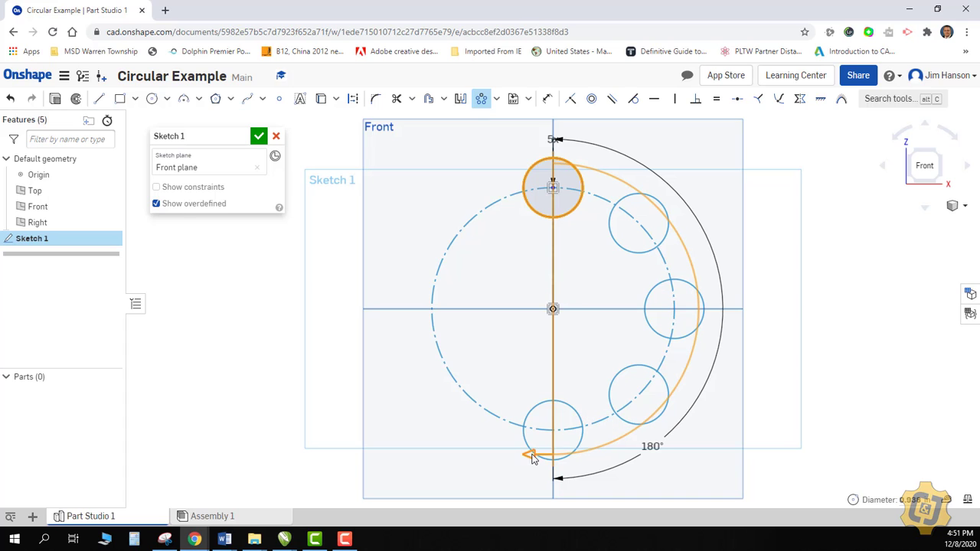
mouse_move(536, 460)
mouse_down()
mouse_move(686, 368)
mouse_move(694, 324)
mouse_move(606, 446)
mouse_move(531, 457)
mouse_move(528, 465)
mouse_up()
click(258, 135)
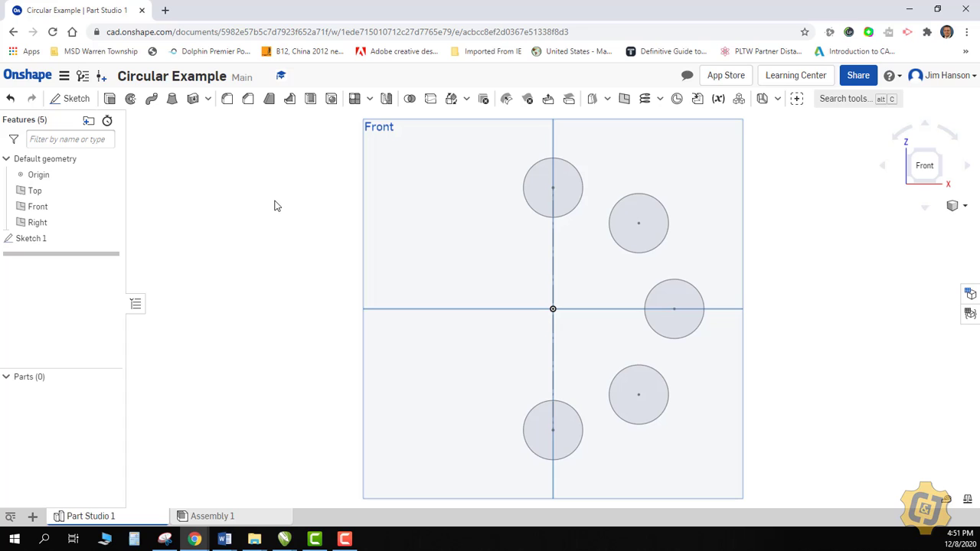
Undo the patterned-circle sketch and bring back an open sketch on the Front plane
click(11, 99)
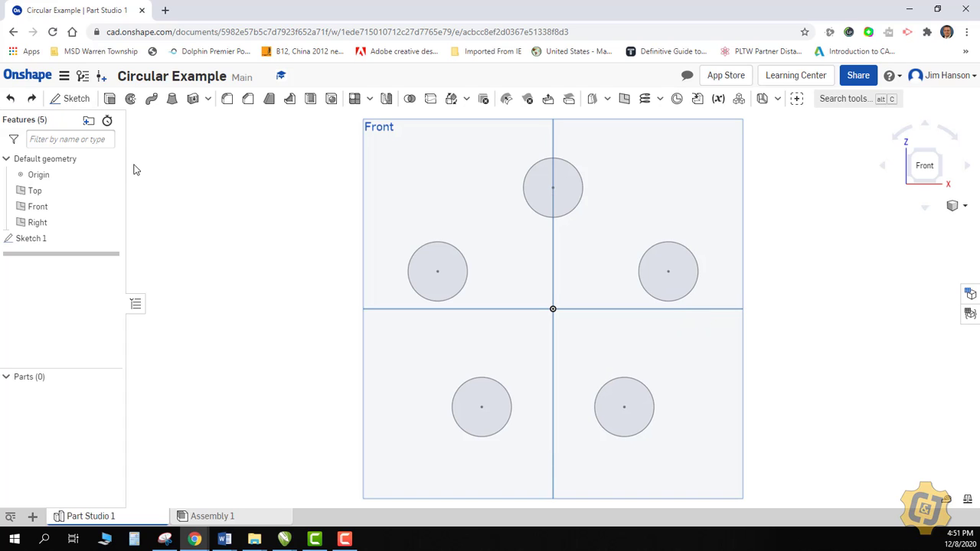
click(11, 99)
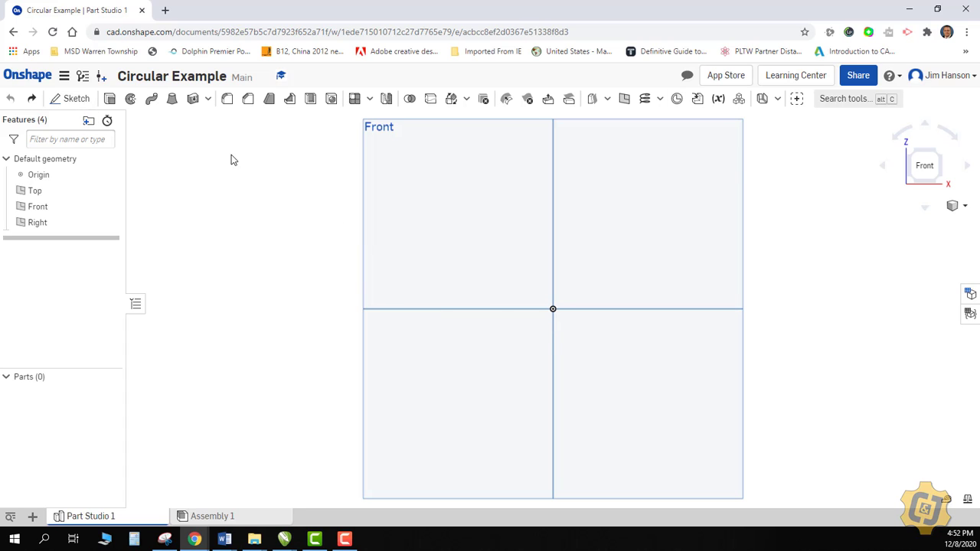
key(ctrl+y)
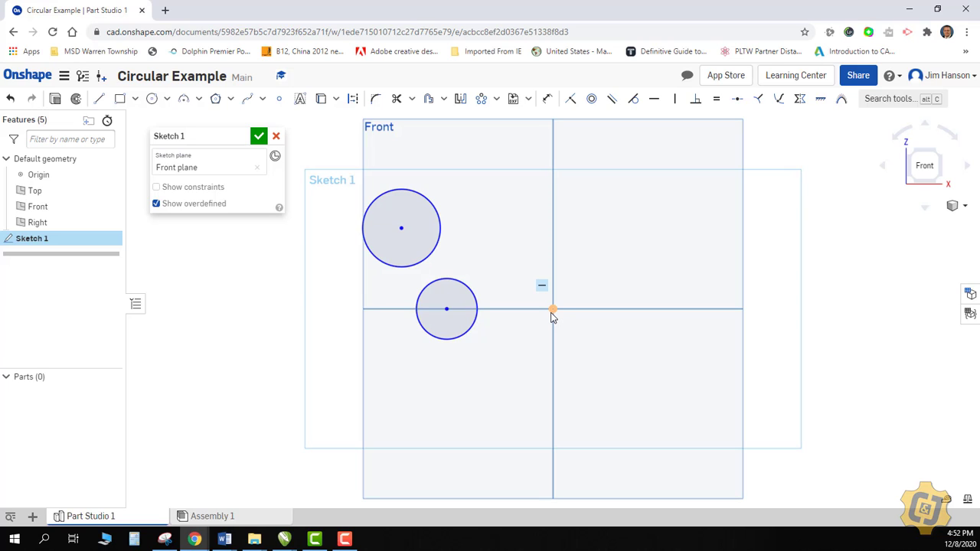
Try a circular pattern of the larger circle, relocating the pattern center from the origin to the smaller circle's center
click(480, 99)
click(438, 223)
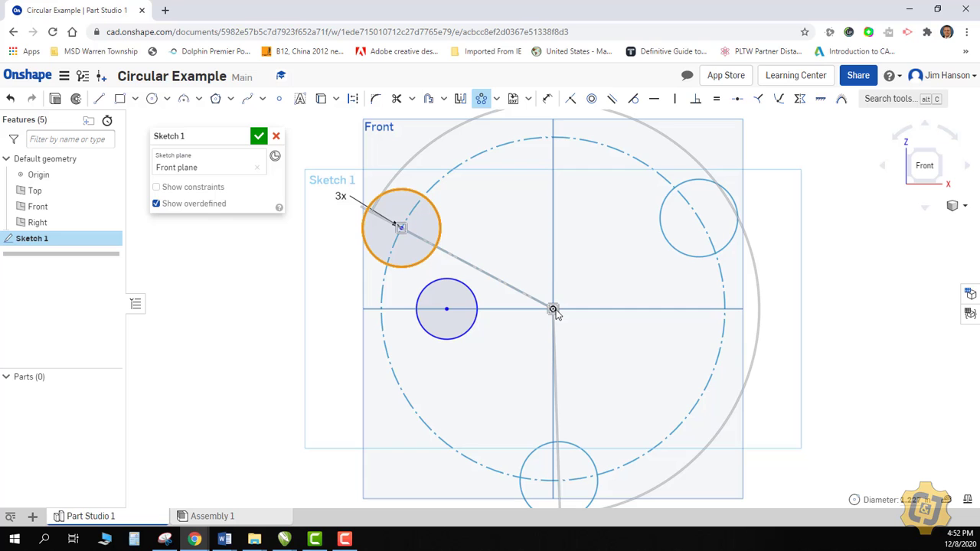
drag(553, 310, 446, 308)
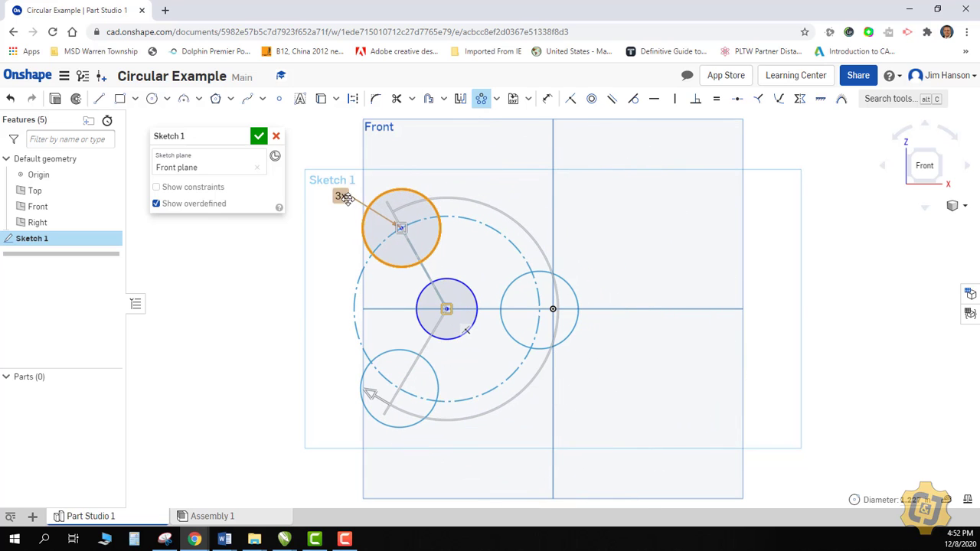
mouse_move(395, 369)
mouse_down()
mouse_move(372, 391)
mouse_move(420, 403)
mouse_up()
key(Escape)
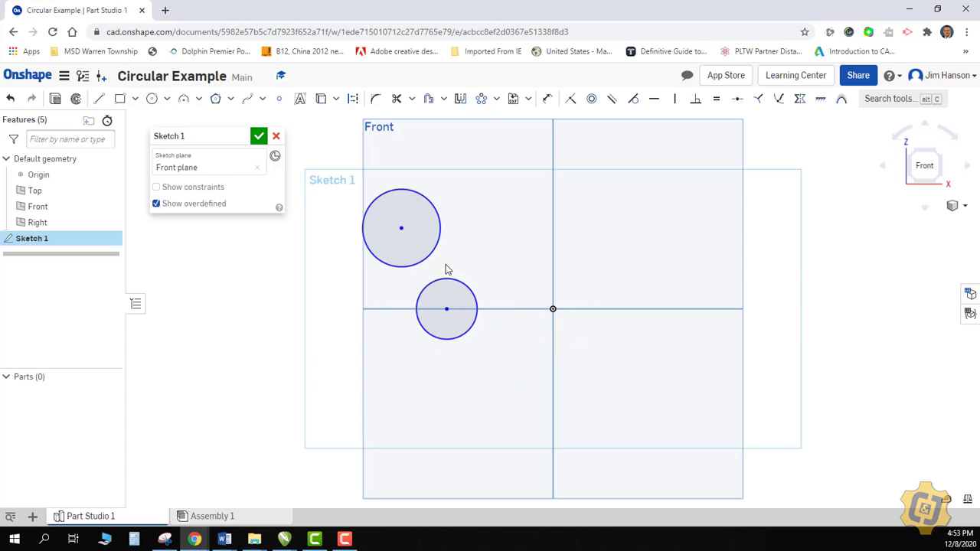
Delete both circles and sketch an open stepped profile descending from a vertical line above the origin, ending in a vertical segment about 0.73 long
key(Delete)
key(l)
click(552, 308)
click(521, 172)
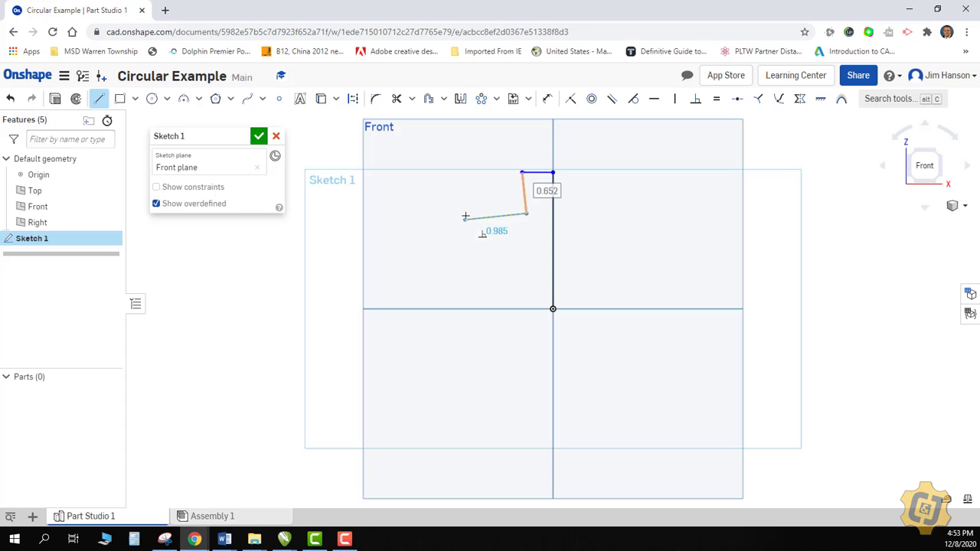
key(Escape)
key(l)
click(521, 172)
click(521, 208)
click(480, 207)
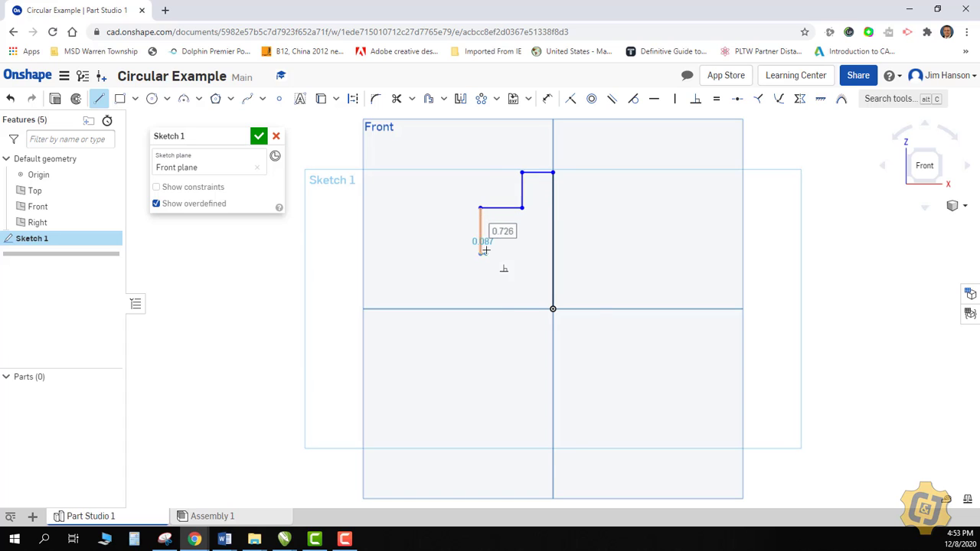
click(480, 253)
click(99, 98)
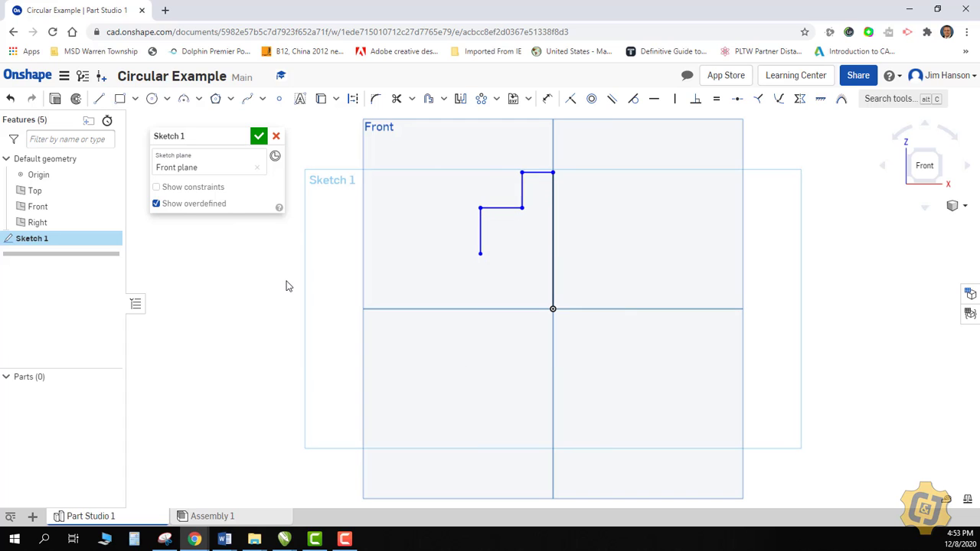
Mirror the stepped profile's lines about the vertical line rising from the origin
click(460, 98)
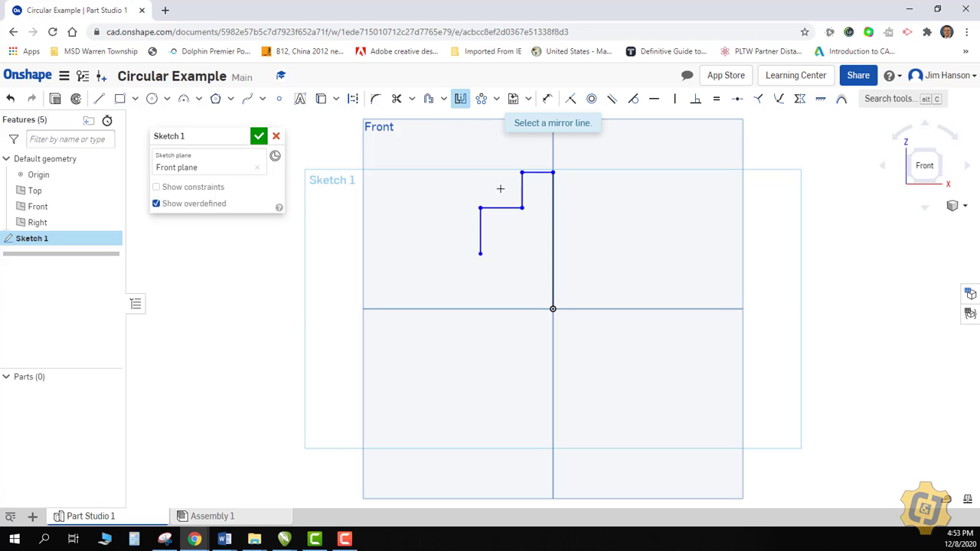
click(551, 201)
drag(548, 159, 452, 275)
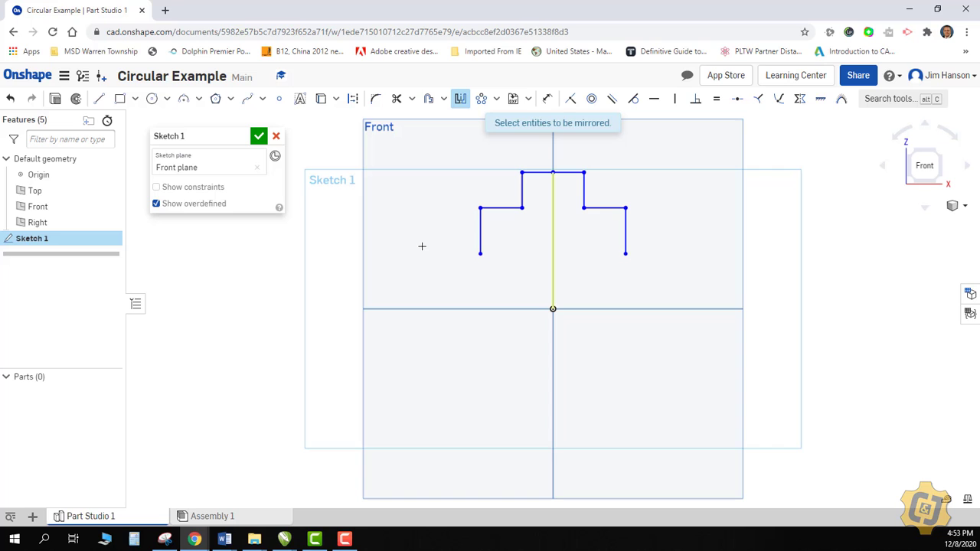
Create a 3-instance circular pattern of the mirrored stepped profile and its vertical line about the origin
click(481, 99)
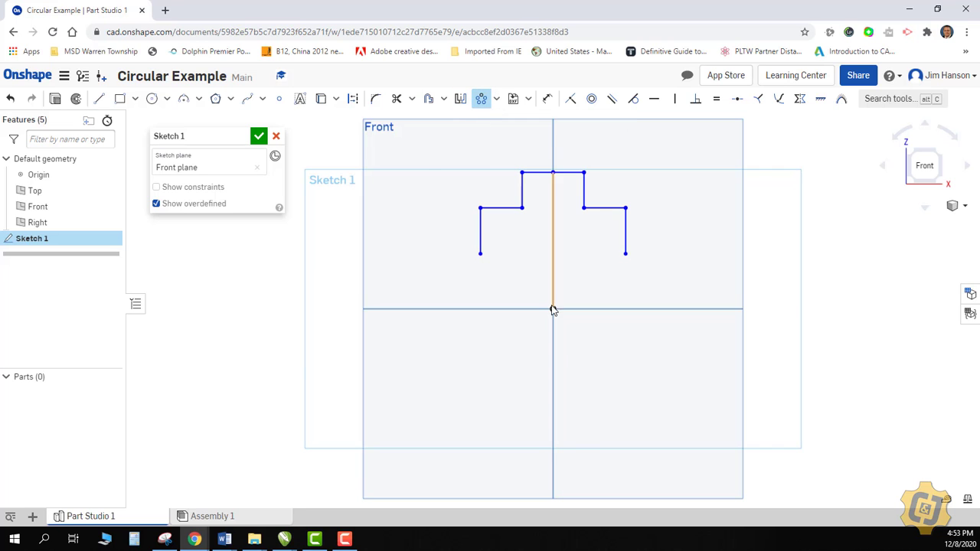
drag(433, 141, 688, 359)
click(473, 316)
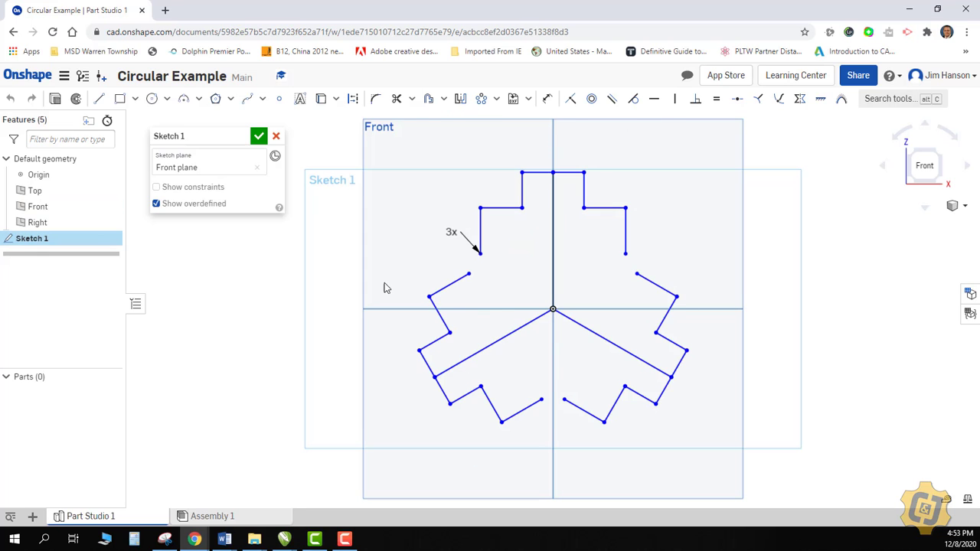
Pull the neighbouring instances' open ends closer, make the facing endpoints coincident to close the outline, and finish the sketch
drag(472, 275, 482, 277)
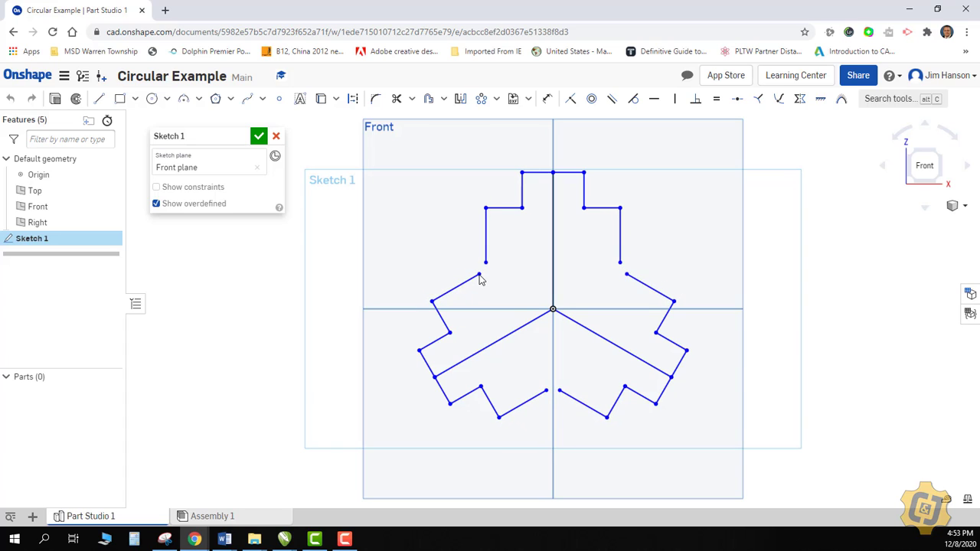
click(573, 102)
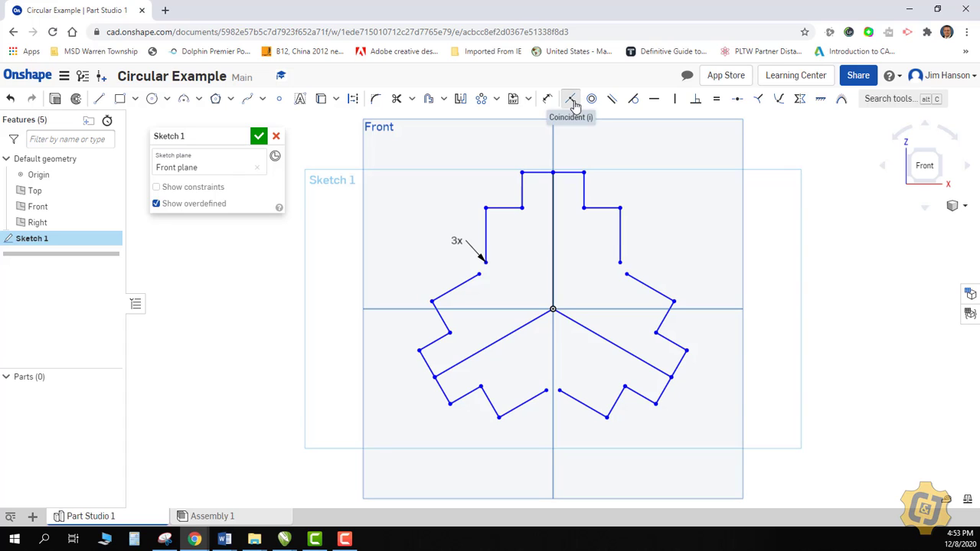
click(485, 263)
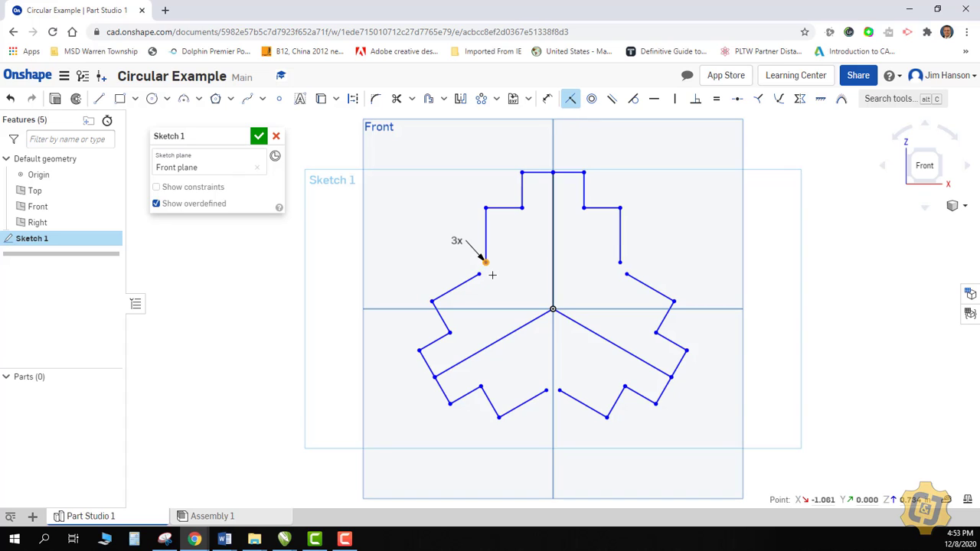
click(480, 273)
click(258, 136)
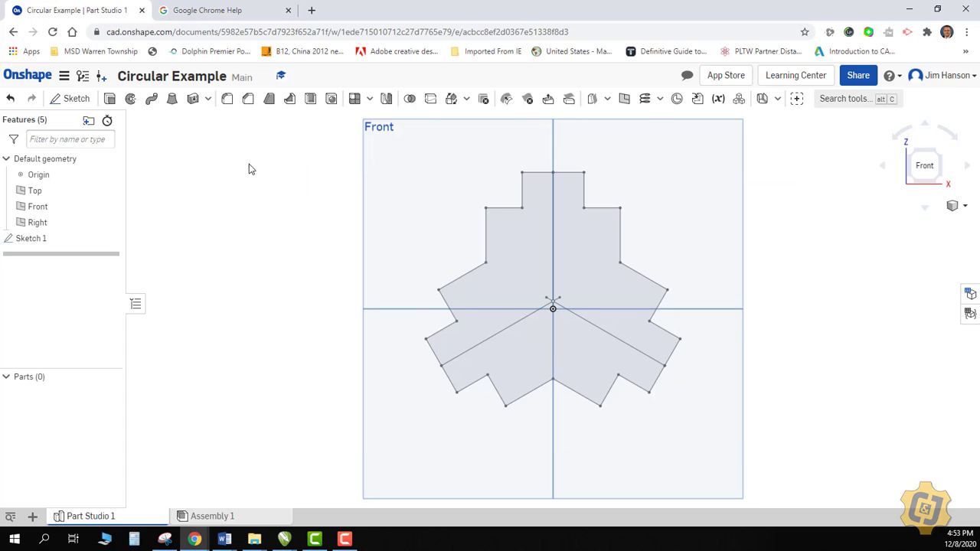
Extrude all three regions of the patterned sketch as a new solid with a blind depth of 1 in
key(shift+e)
click(506, 289)
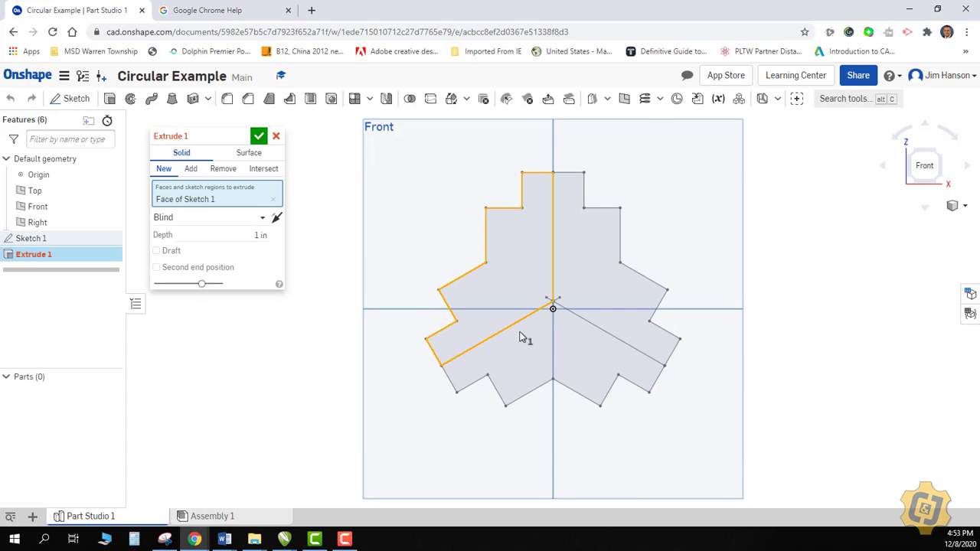
click(536, 360)
click(589, 272)
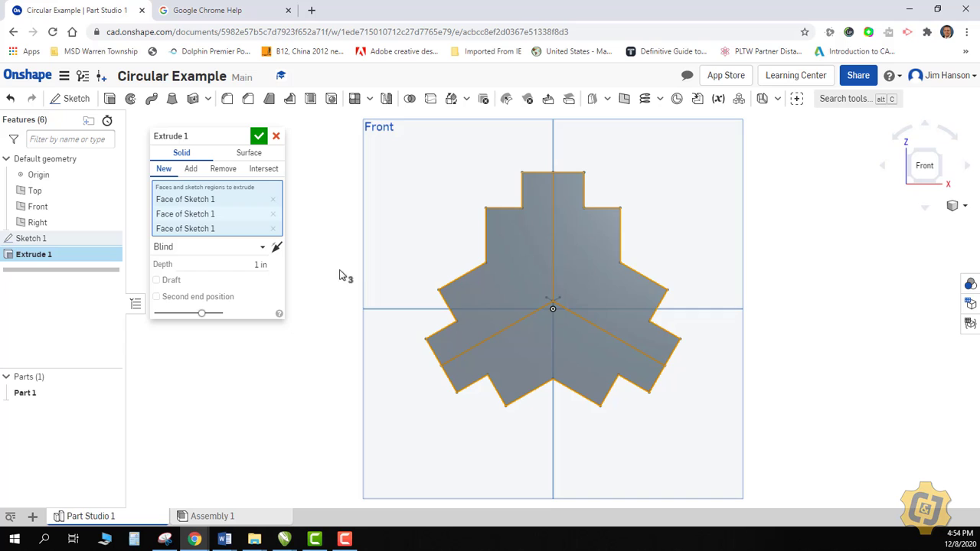
key(shift+7)
click(259, 136)
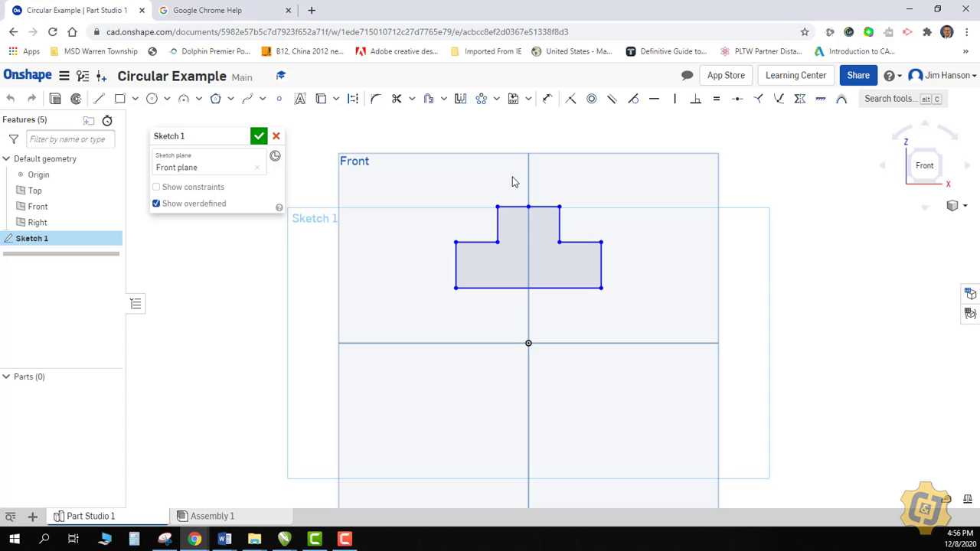
Try a 3-instance circular pattern of the closed stepped profile, relocating its center from the origin to the profile's lower-left corner
click(482, 101)
drag(415, 182, 632, 322)
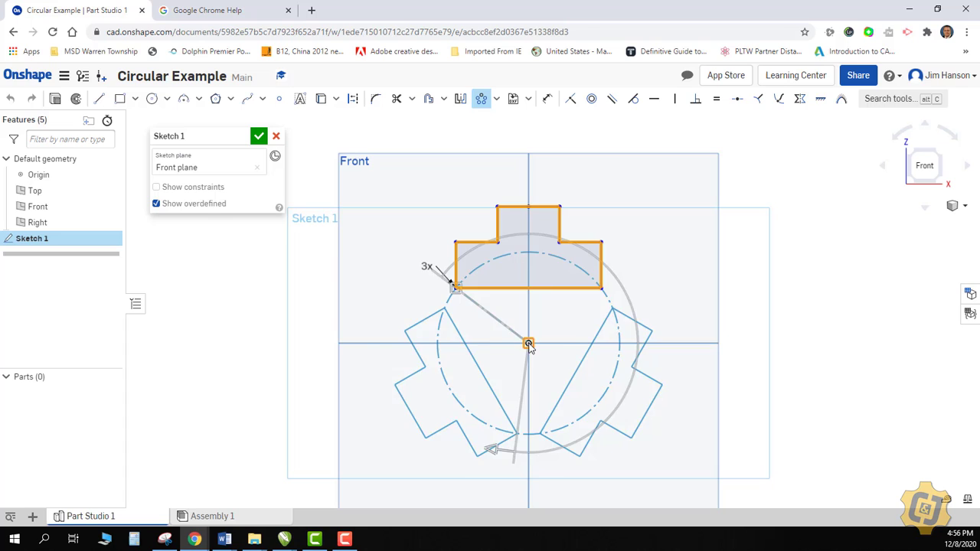
drag(528, 344, 457, 290)
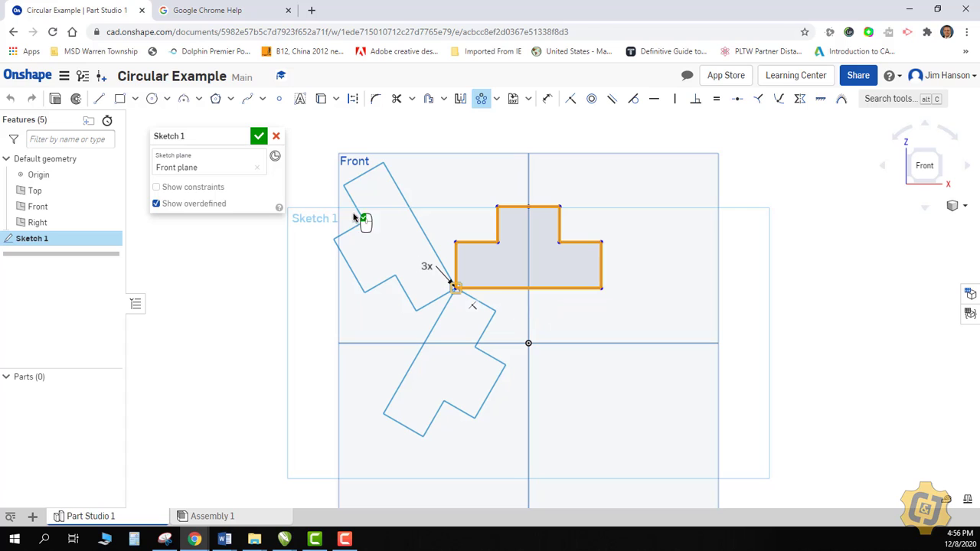
click(276, 137)
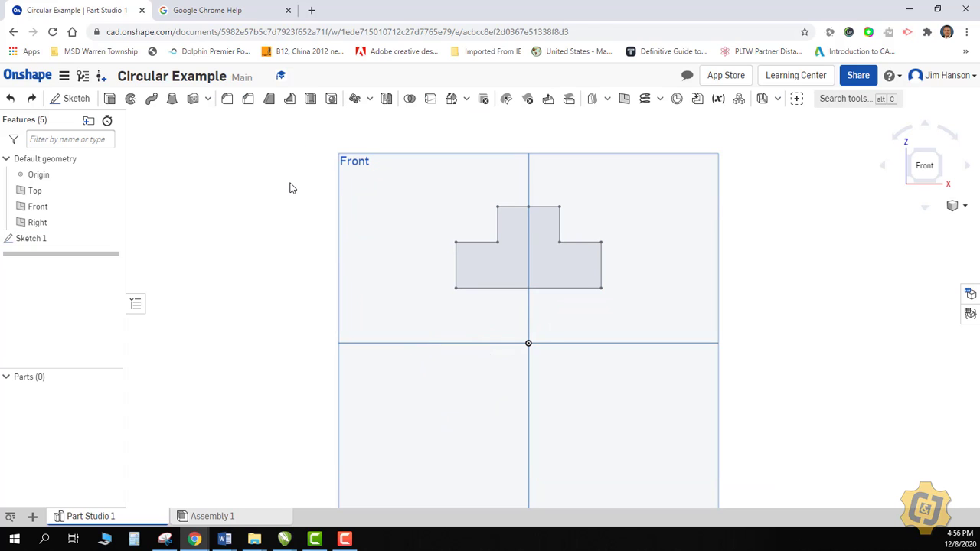
Extrude the closed stepped profile as a new solid with a blind depth of 1 in
right_click(289, 189)
click(308, 232)
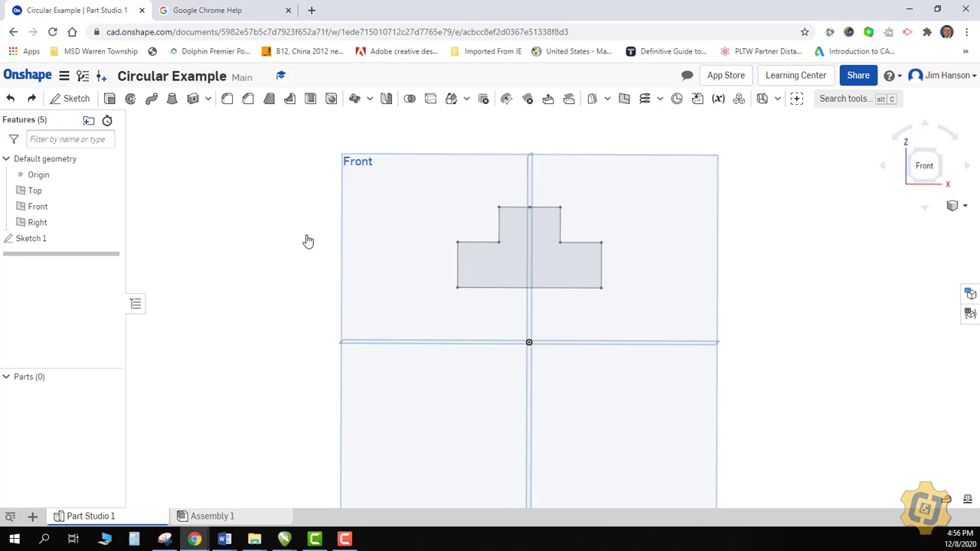
click(111, 99)
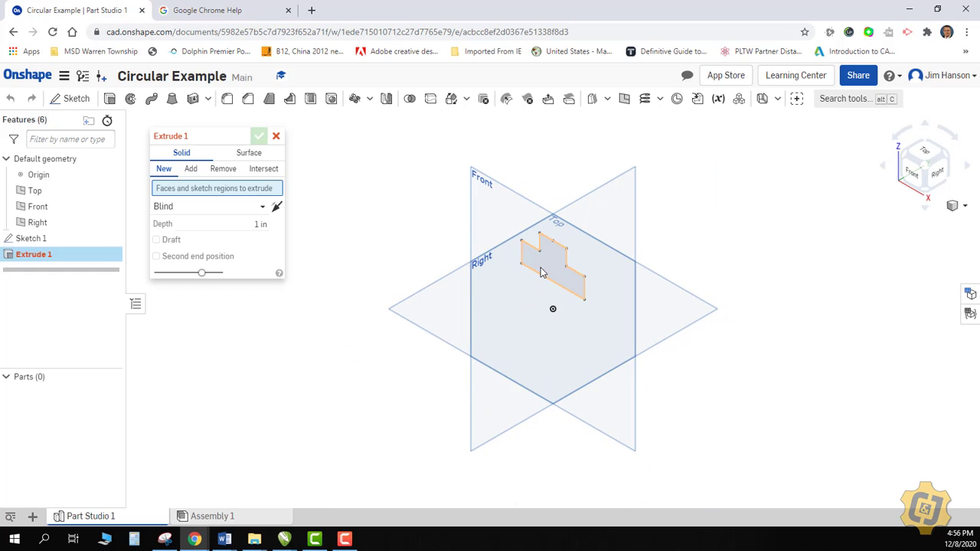
click(514, 281)
click(259, 136)
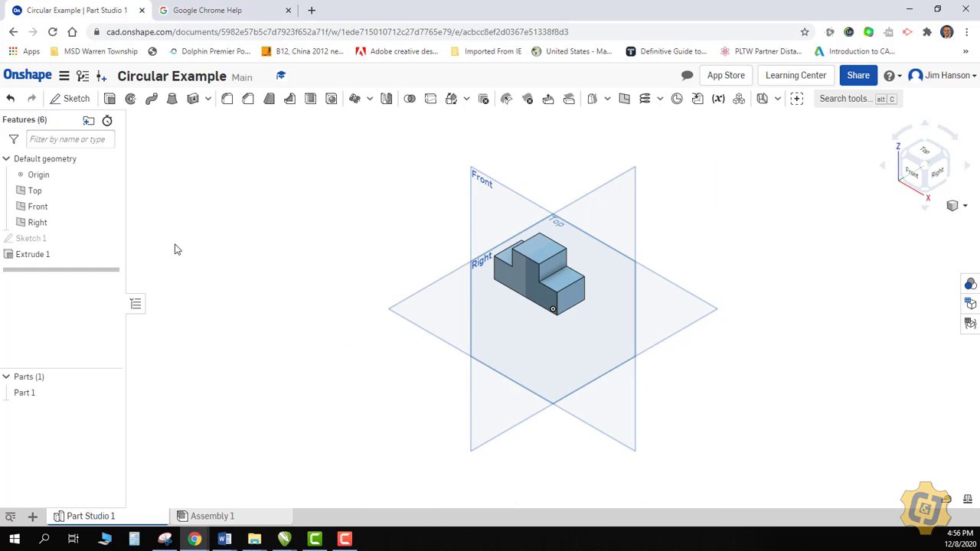
On the Right plane, sketch a horizontal line about 1.2 in long running forward from the origin, and finish the sketch
scroll(439, 280, up, 3)
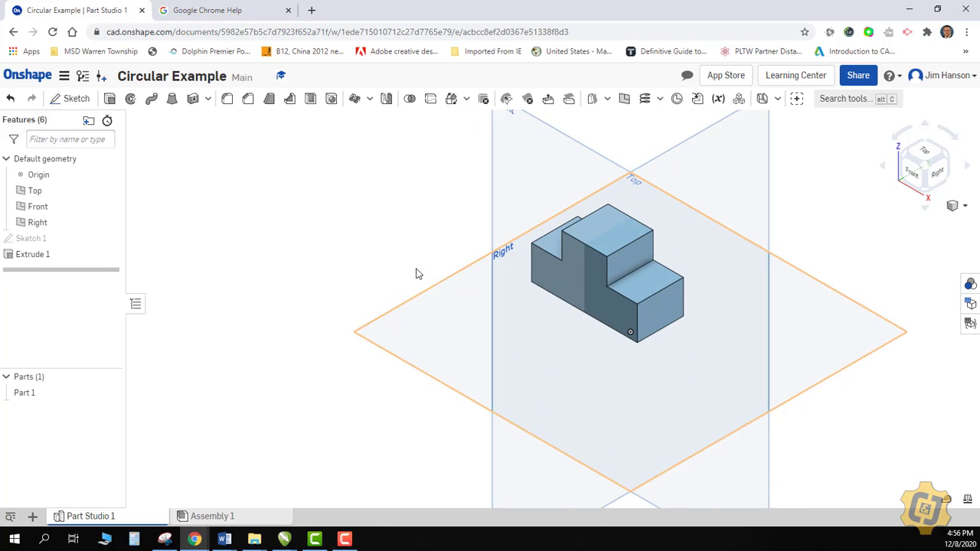
scroll(418, 274, down, 1)
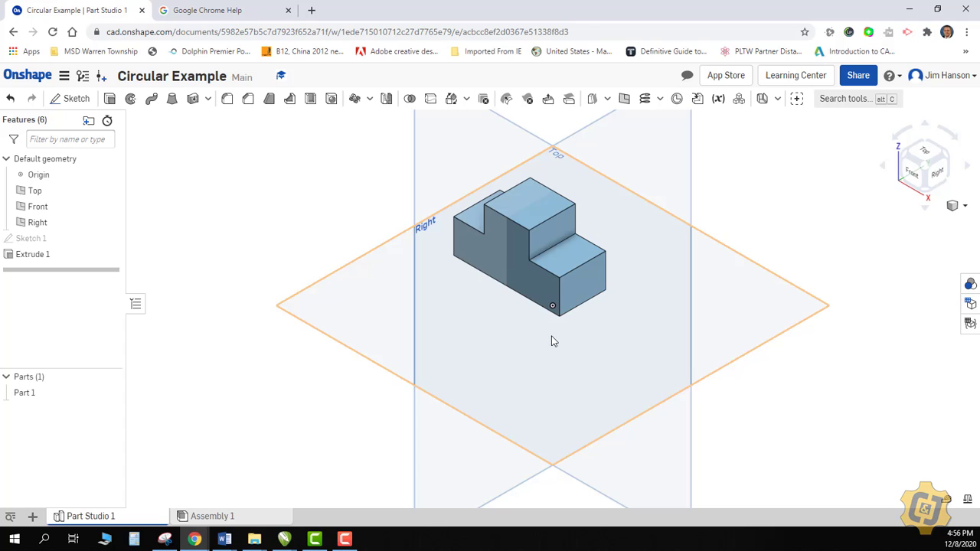
right_drag(570, 325, 580, 314)
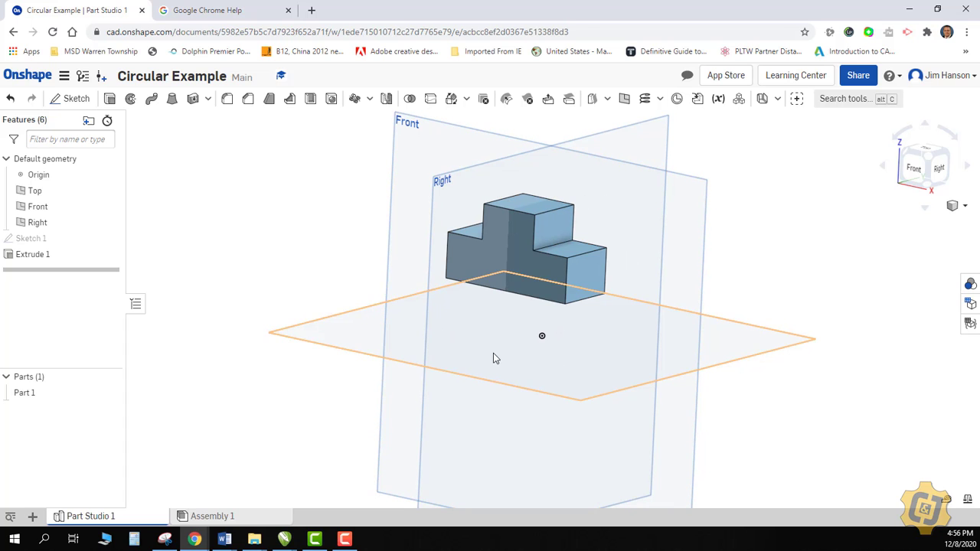
right_drag(494, 357, 624, 266)
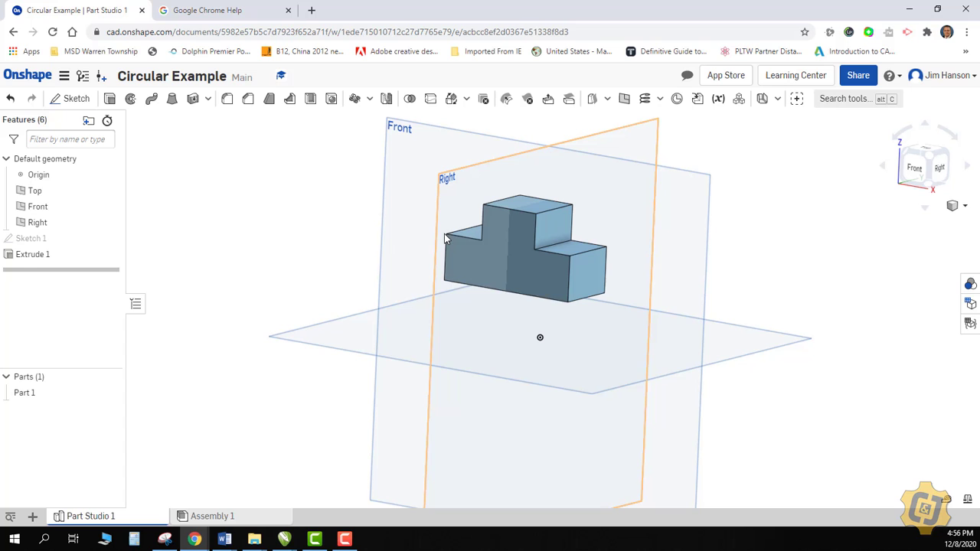
right_drag(561, 344, 498, 233)
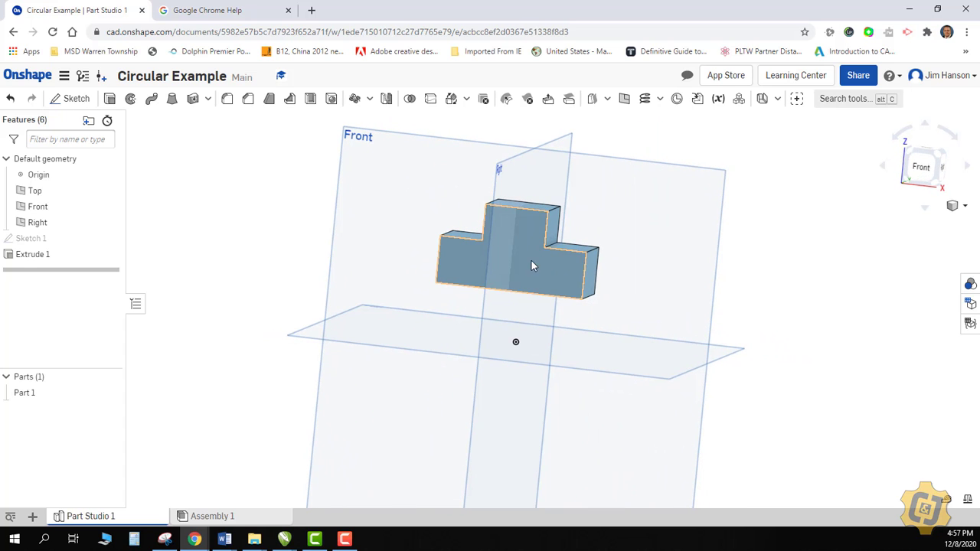
right_drag(531, 265, 518, 342)
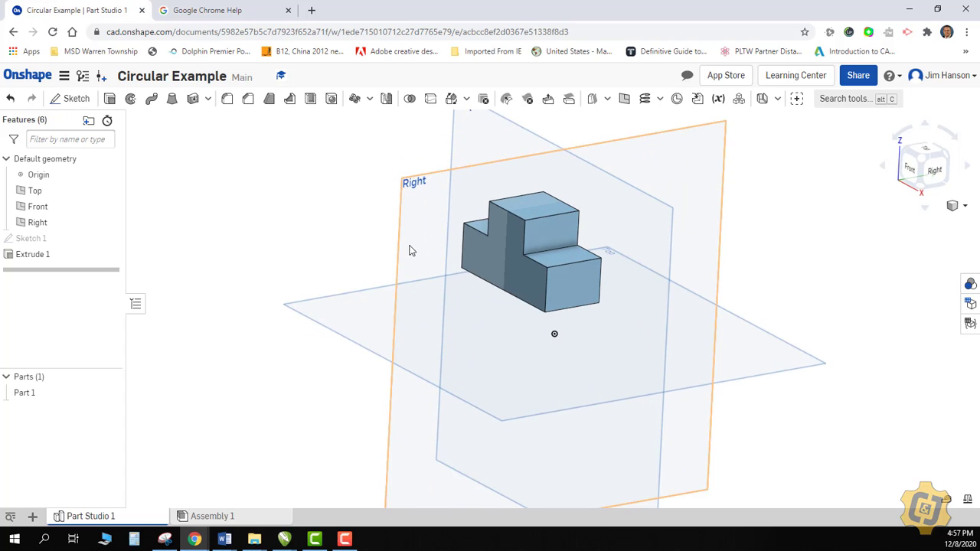
click(408, 247)
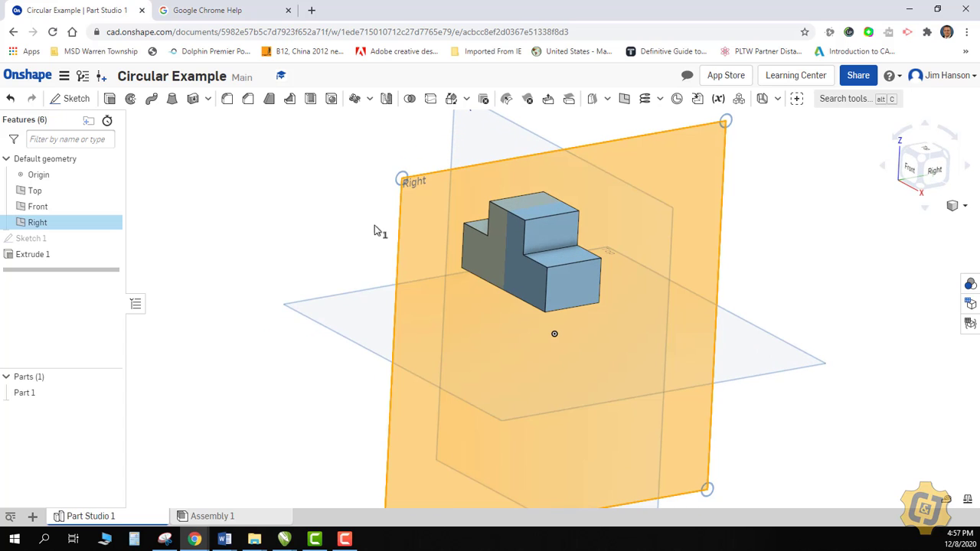
click(71, 98)
click(98, 98)
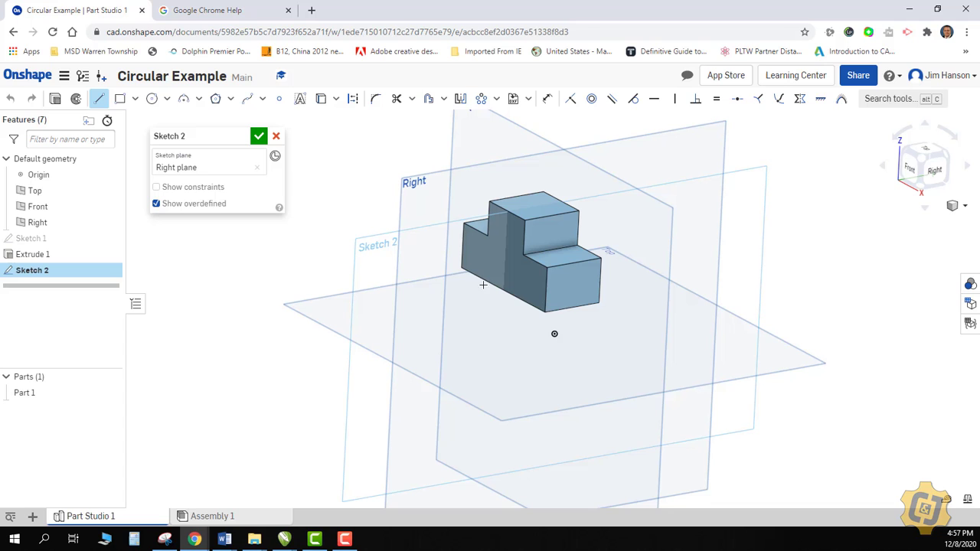
click(554, 334)
click(490, 344)
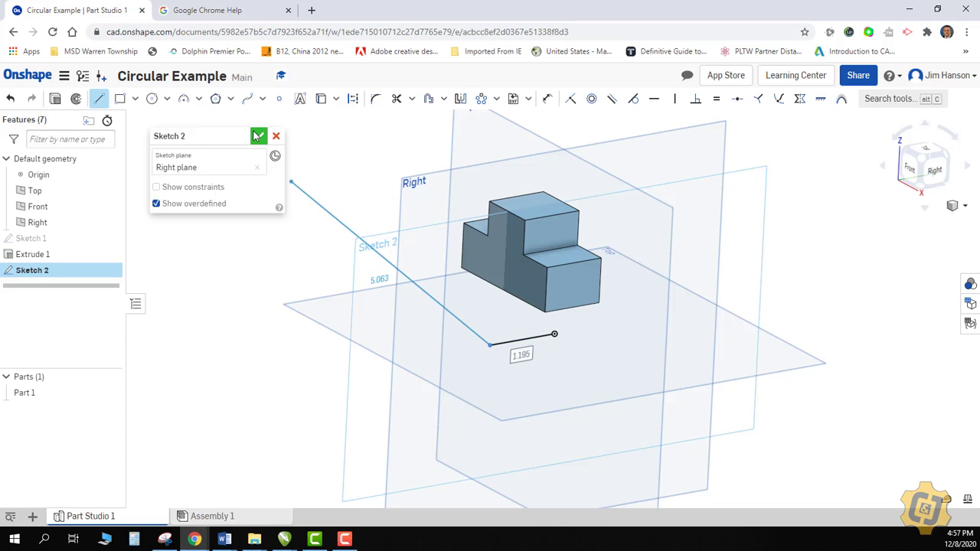
click(259, 136)
Circular-pattern the stepped block about the bottom edge of its right end with 4 instances over 360 deg, using Add
right_drag(295, 218, 313, 212)
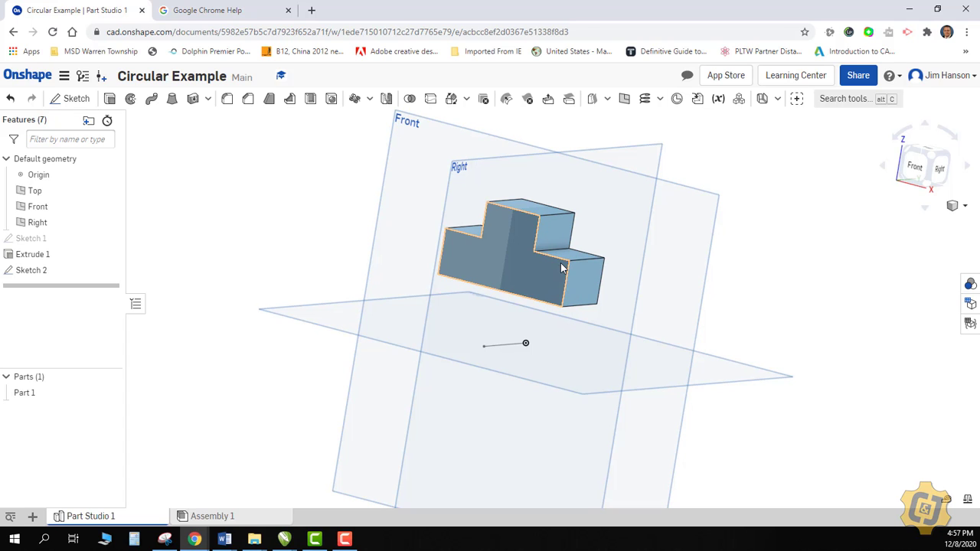
key(Up)
key(Up)
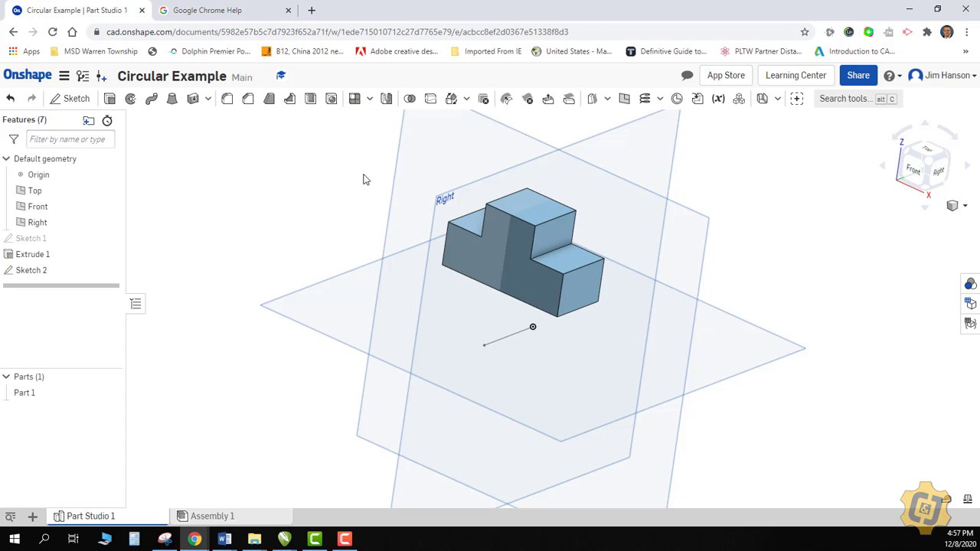
click(369, 99)
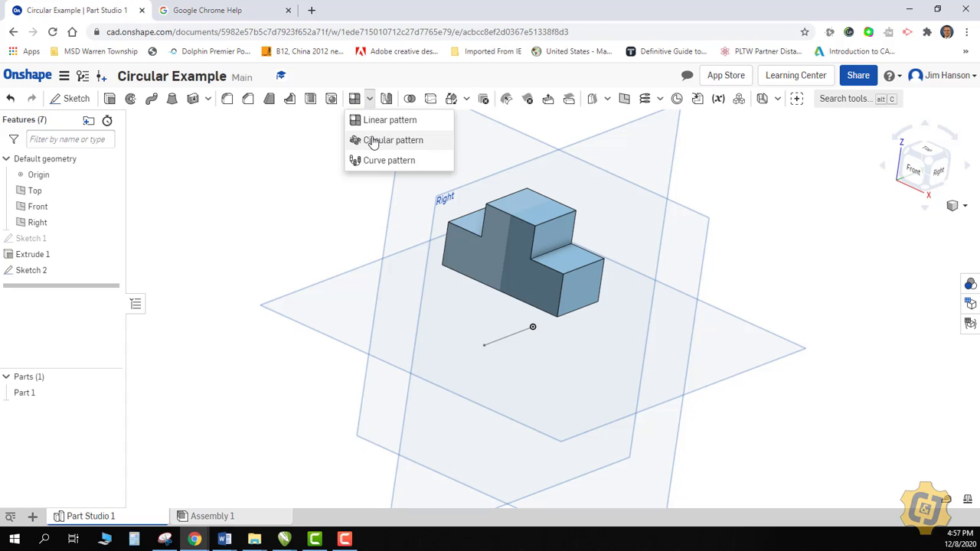
click(372, 142)
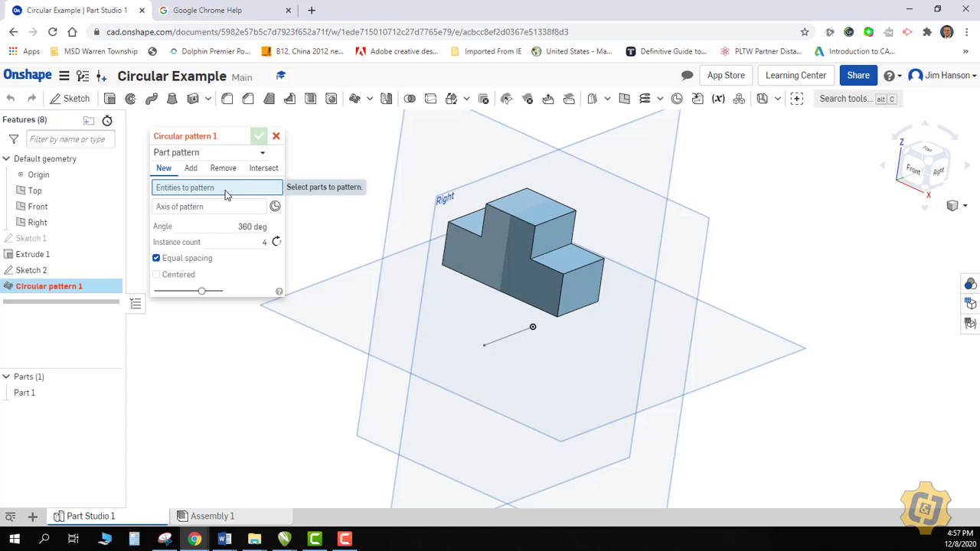
click(547, 294)
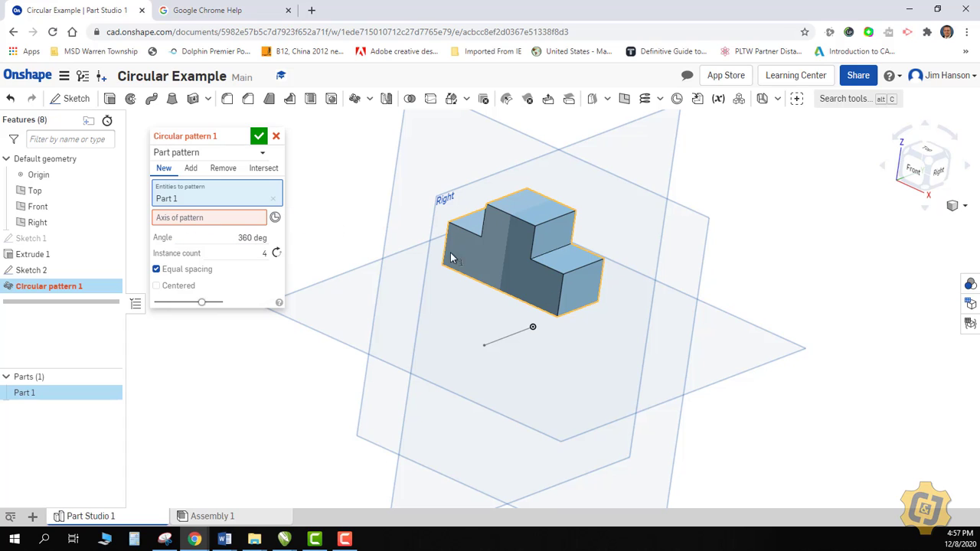
click(170, 219)
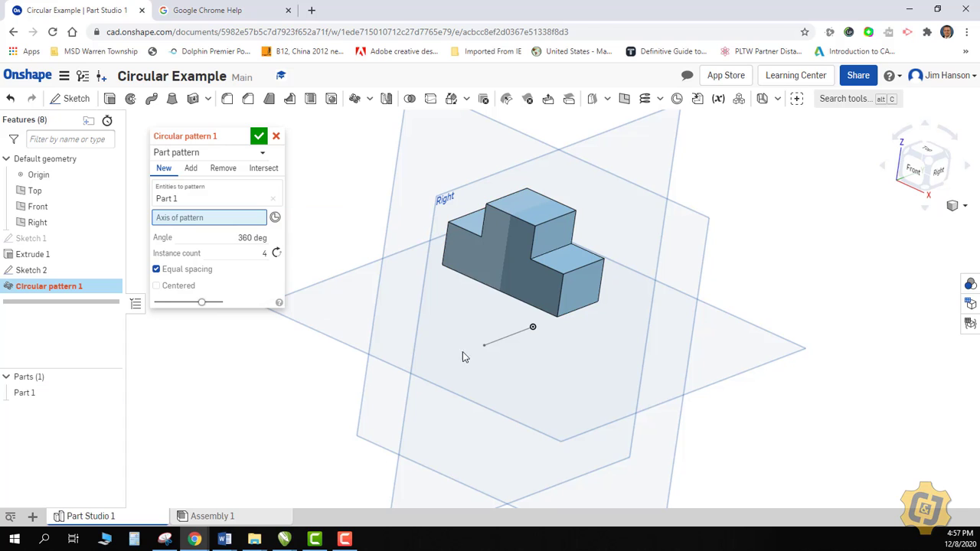
click(580, 316)
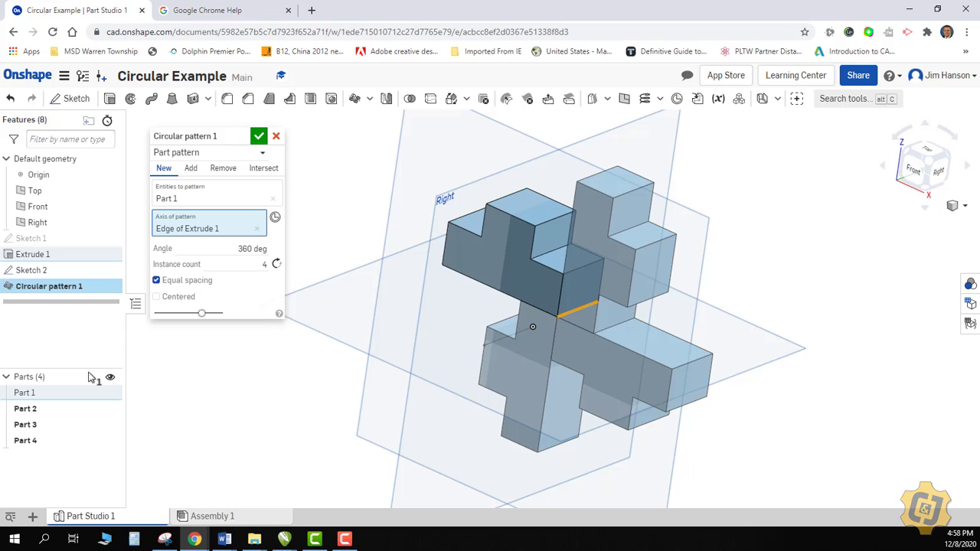
click(190, 169)
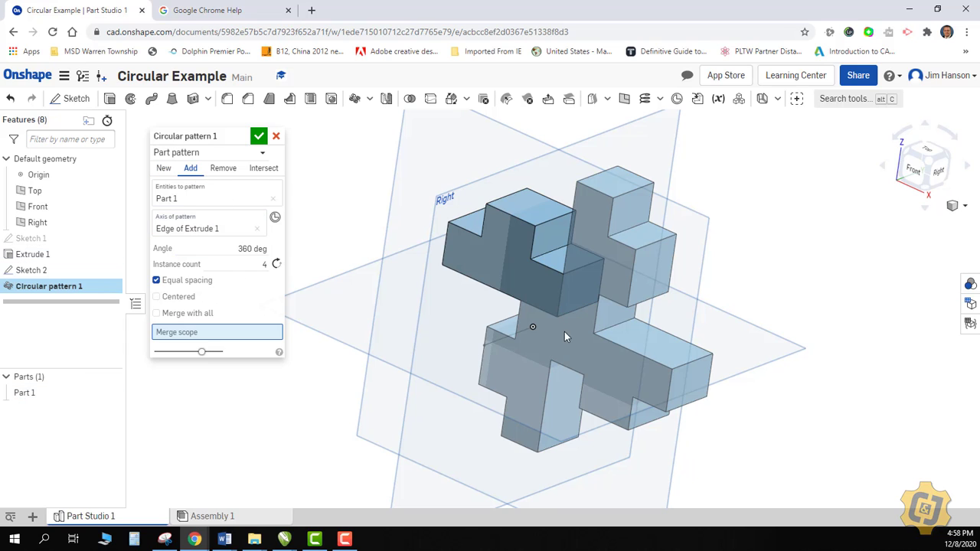
click(259, 135)
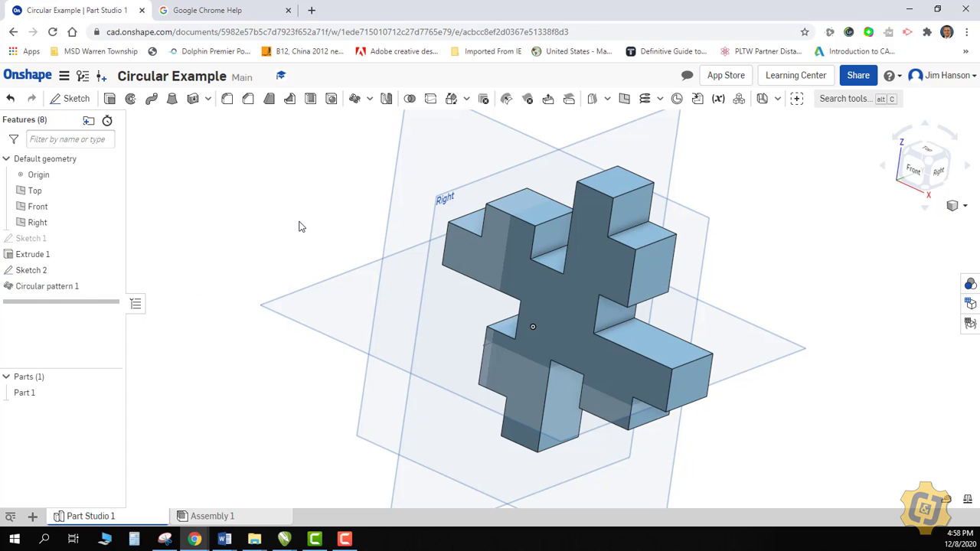
Edit the circular part pattern and set its instance count to 5
double_click(67, 285)
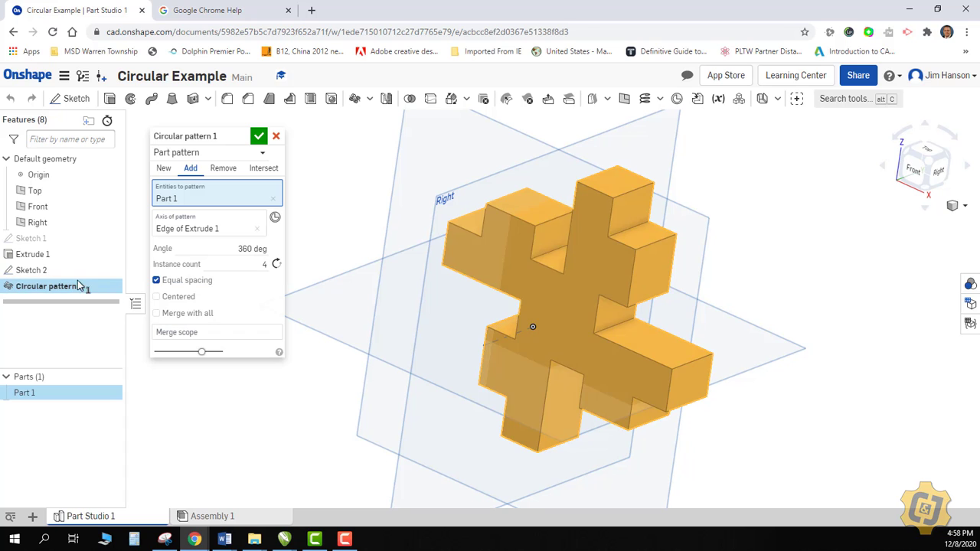
click(251, 264)
text(5)
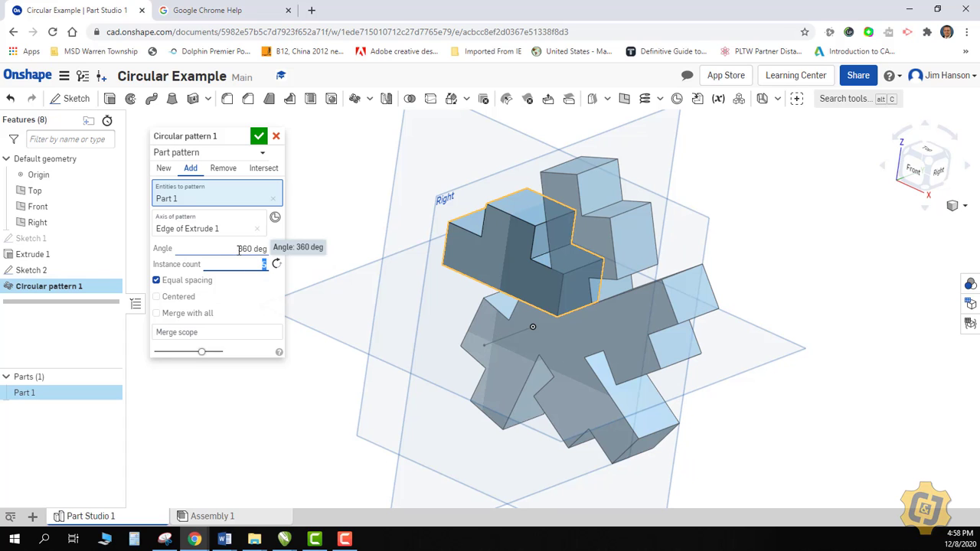
Set the circular part pattern's angle to 180 deg and toggle its rotation direction both ways
click(270, 249)
text(180)
key(Return)
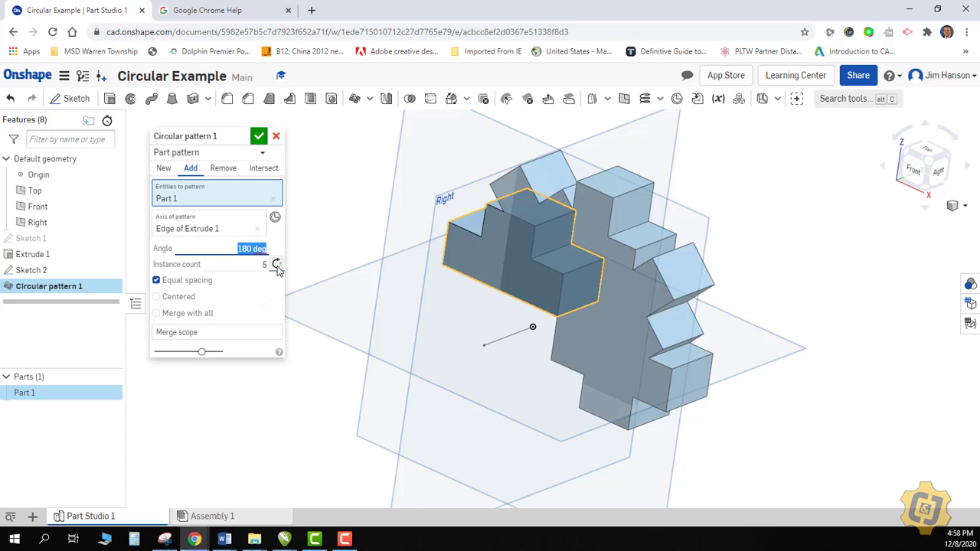
click(276, 264)
click(276, 264)
click(275, 249)
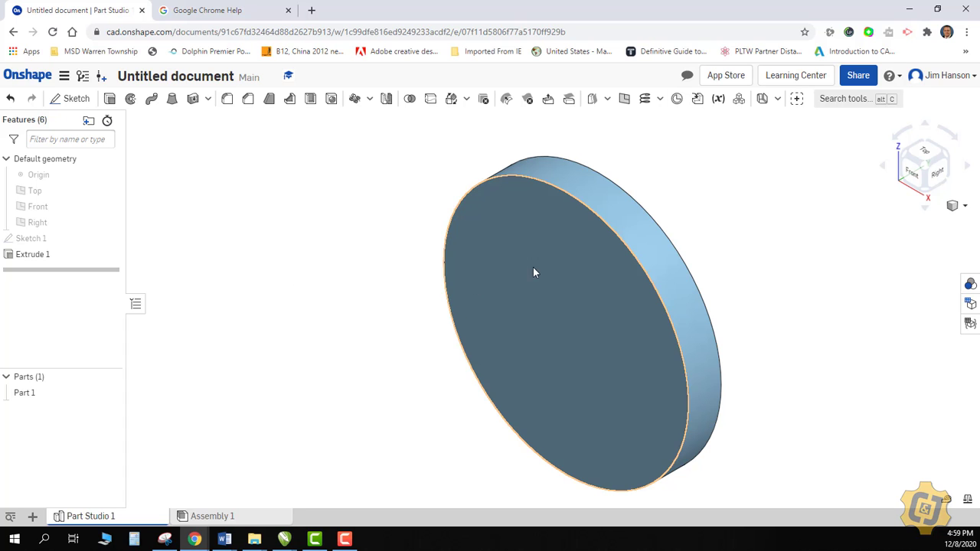
Sketch a circle on the disc's front face, above its centre near the upper edge, and finish the sketch
click(71, 100)
click(632, 287)
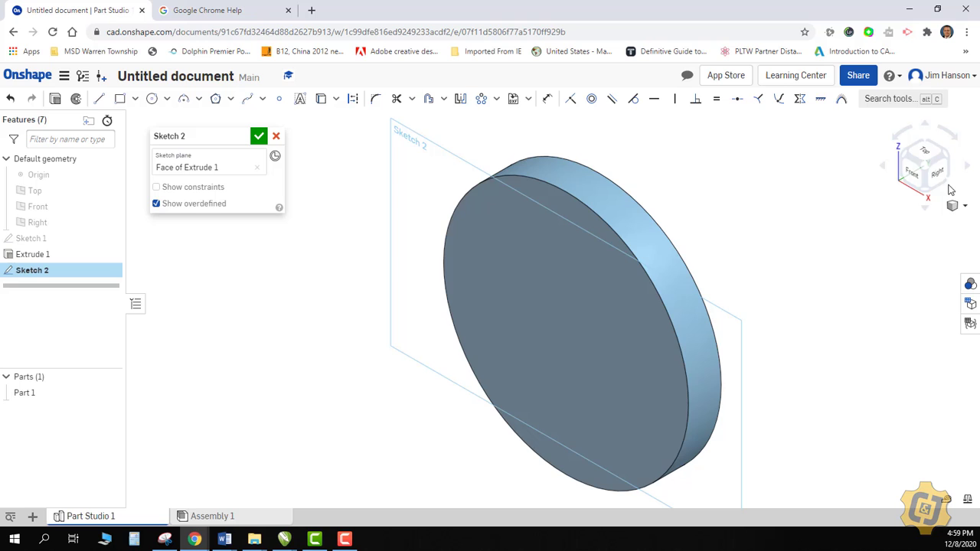
click(911, 171)
click(153, 101)
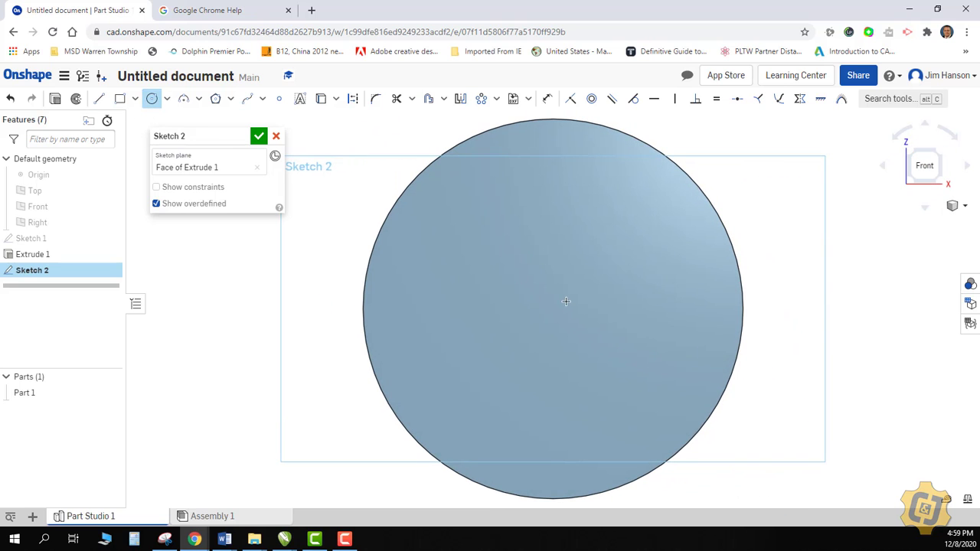
mouse_move(557, 177)
mouse_down()
mouse_move(582, 200)
mouse_move(556, 191)
mouse_up()
right_click(623, 219)
click(627, 217)
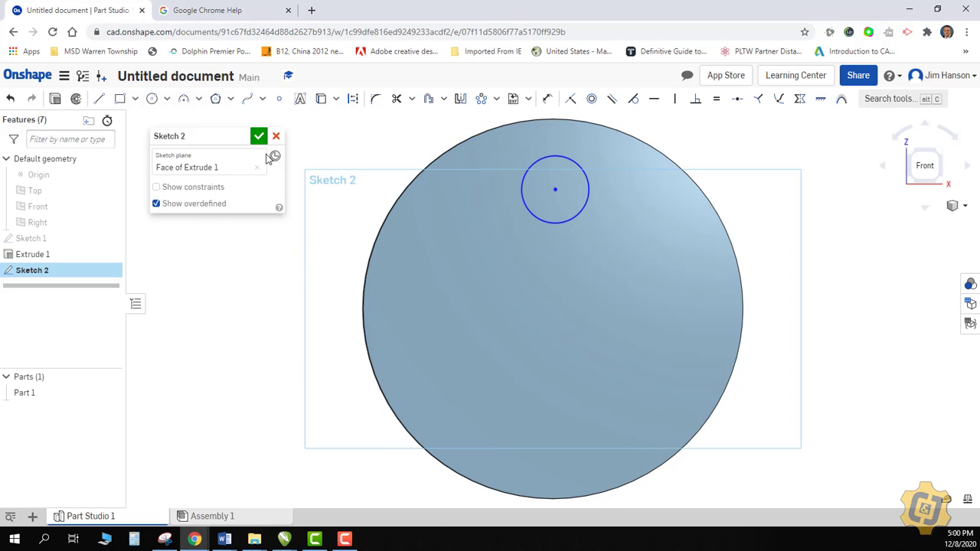
click(259, 137)
right_click(269, 197)
click(278, 255)
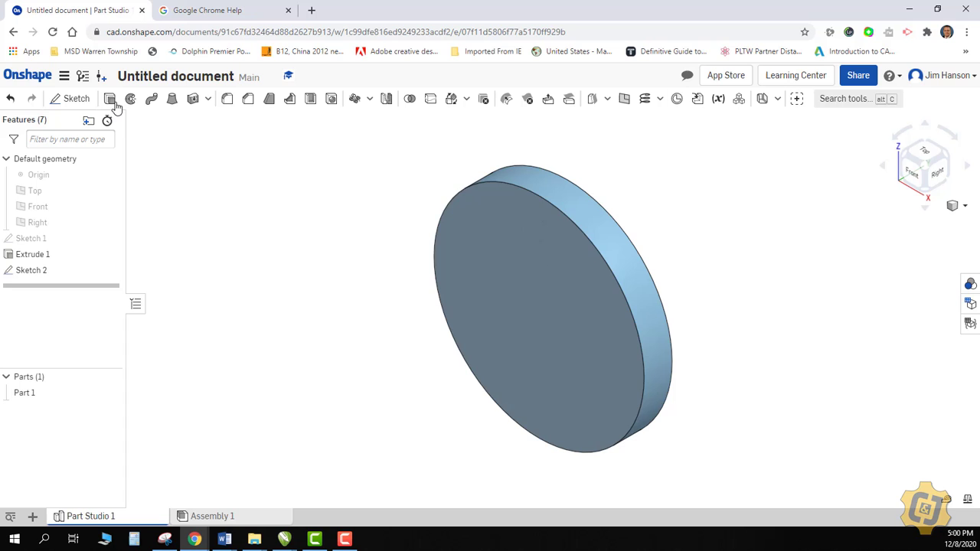
Cut the sketched circle through the disc with an extrude set to Remove and Through all
click(110, 99)
click(544, 243)
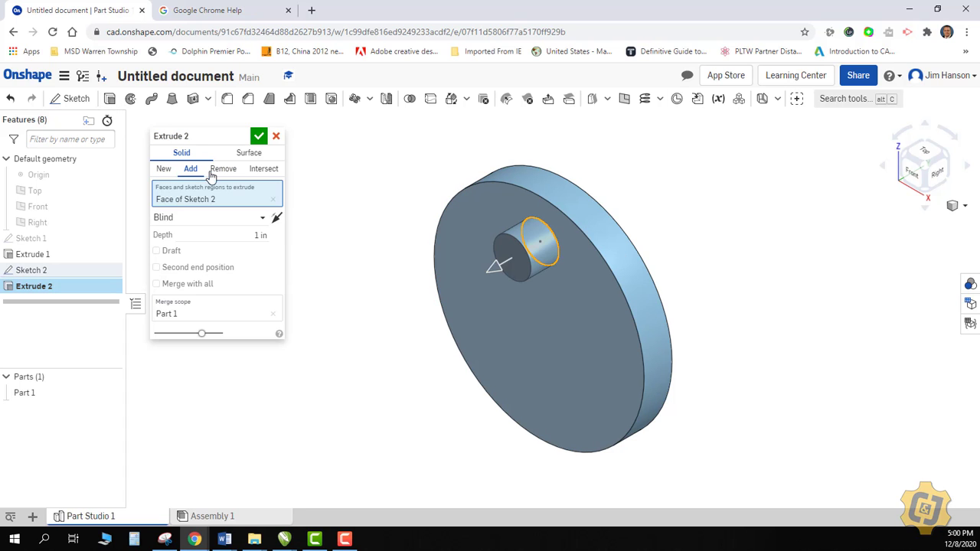
click(222, 170)
click(213, 218)
click(188, 333)
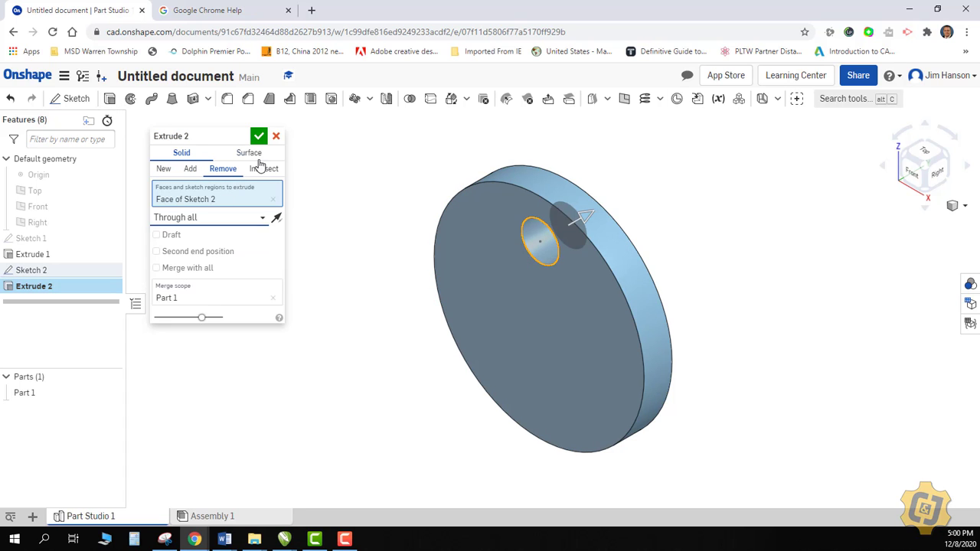
click(259, 136)
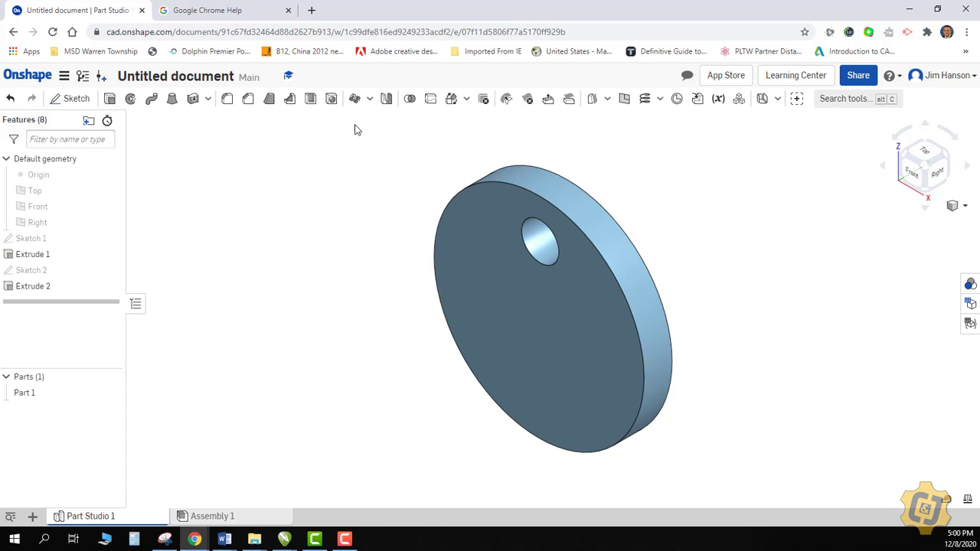
Circular-pattern the hole as a feature pattern about the disc's outer rim over 360 deg, with 5 equally spaced instances
click(354, 99)
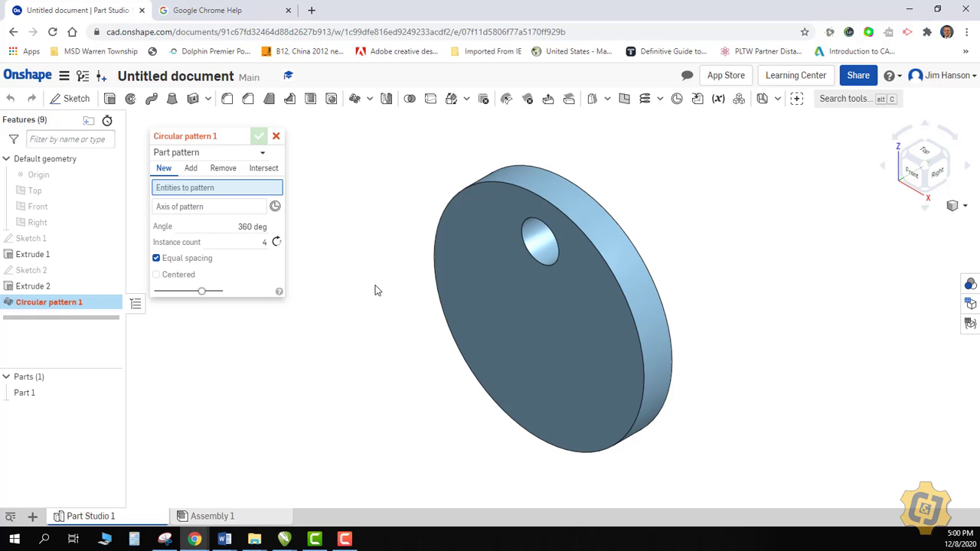
click(233, 155)
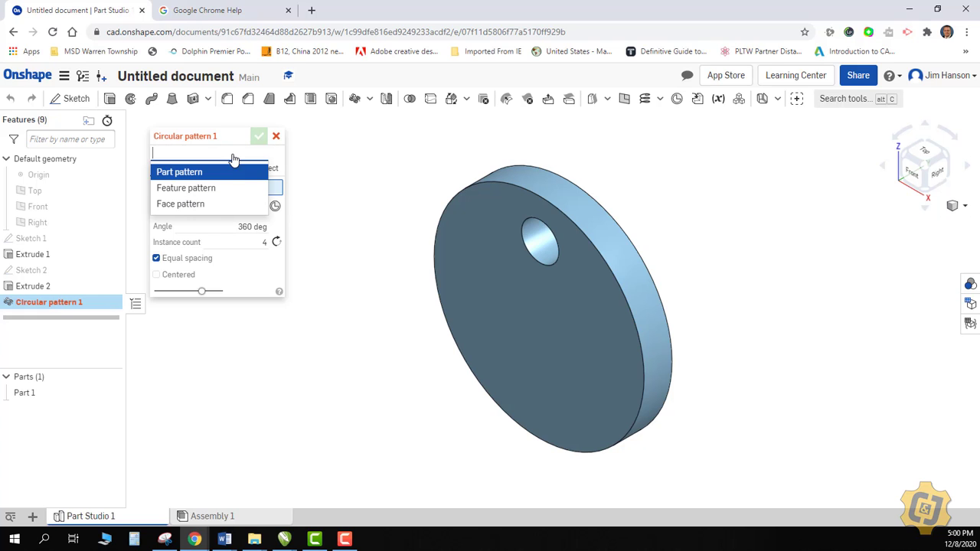
click(217, 189)
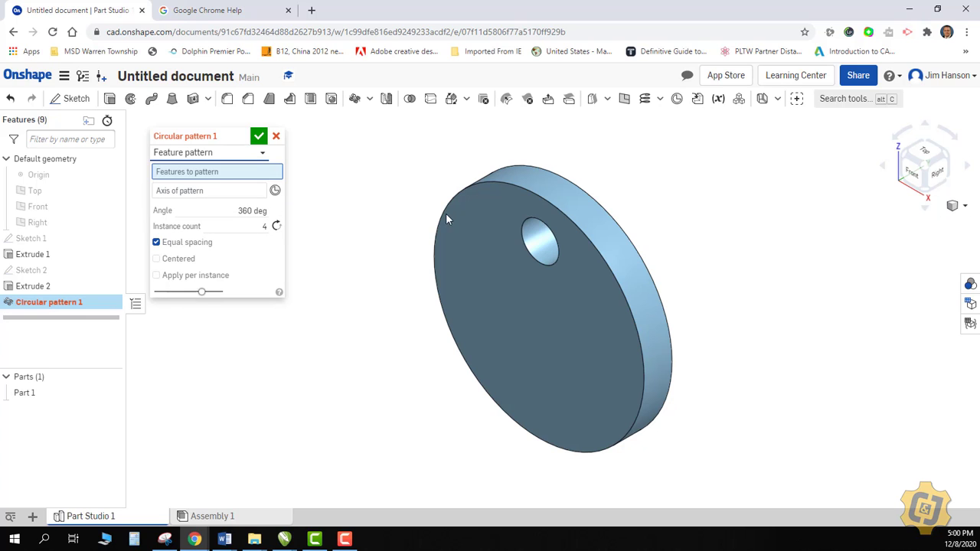
click(537, 249)
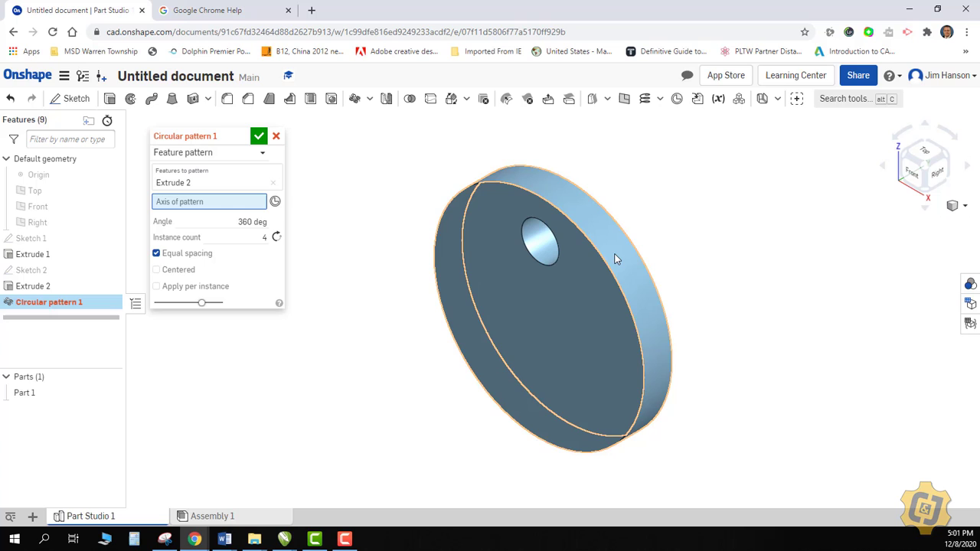
click(616, 258)
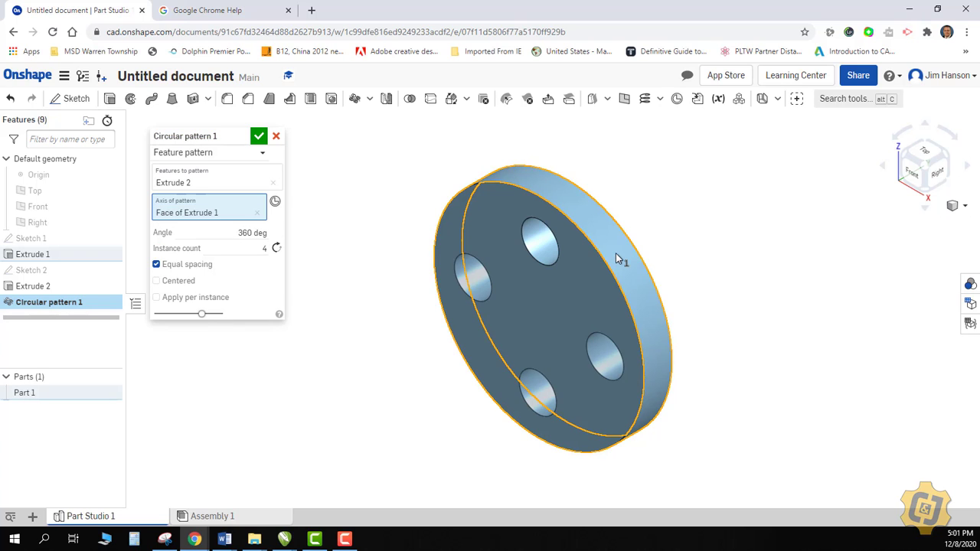
click(262, 248)
text(5)
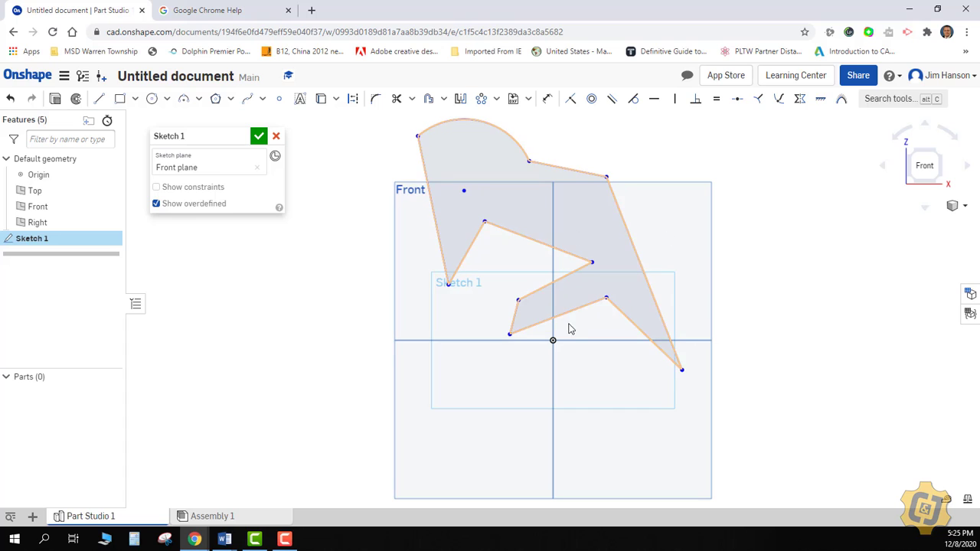
Add a small circle centred on the origin below the irregular profile, and finish the sketch
scroll(594, 377, up, 2)
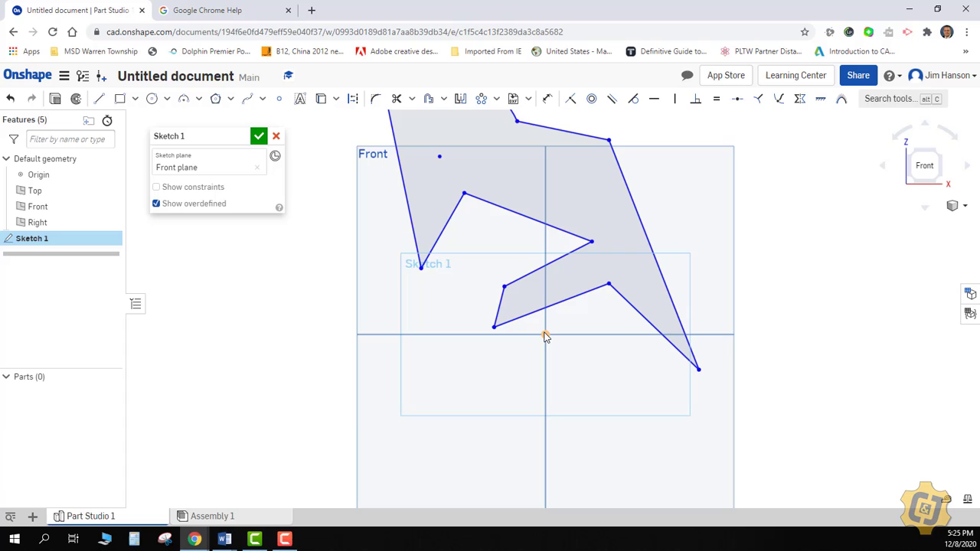
click(152, 99)
click(544, 335)
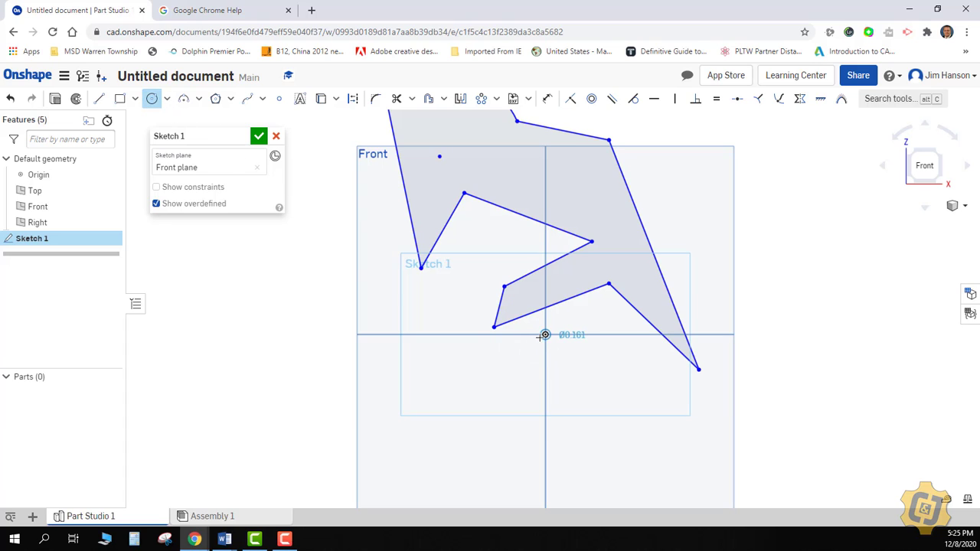
right_click(700, 270)
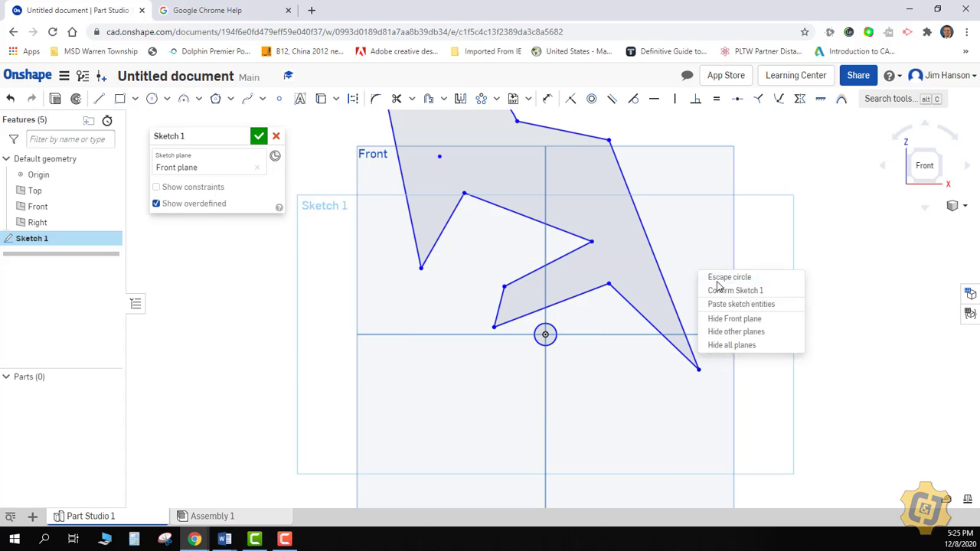
click(716, 276)
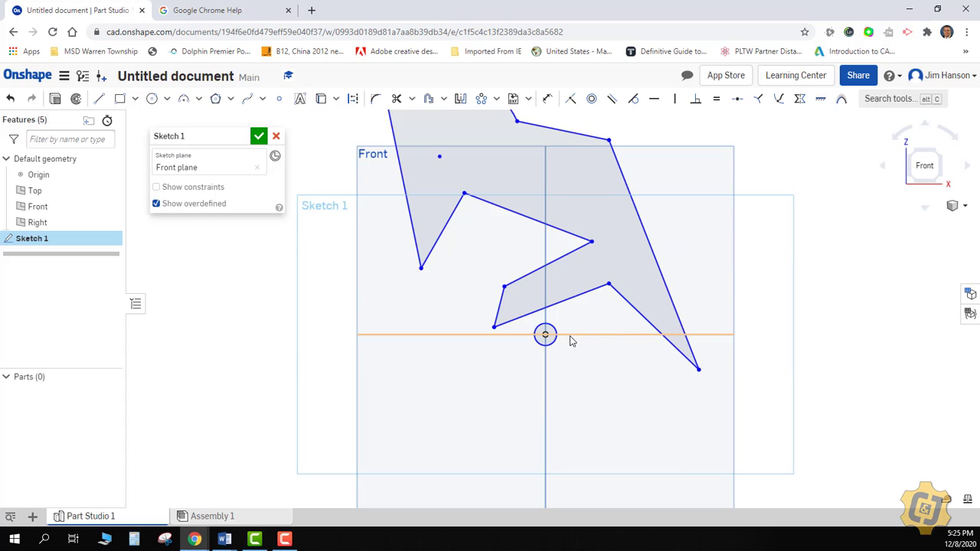
click(262, 141)
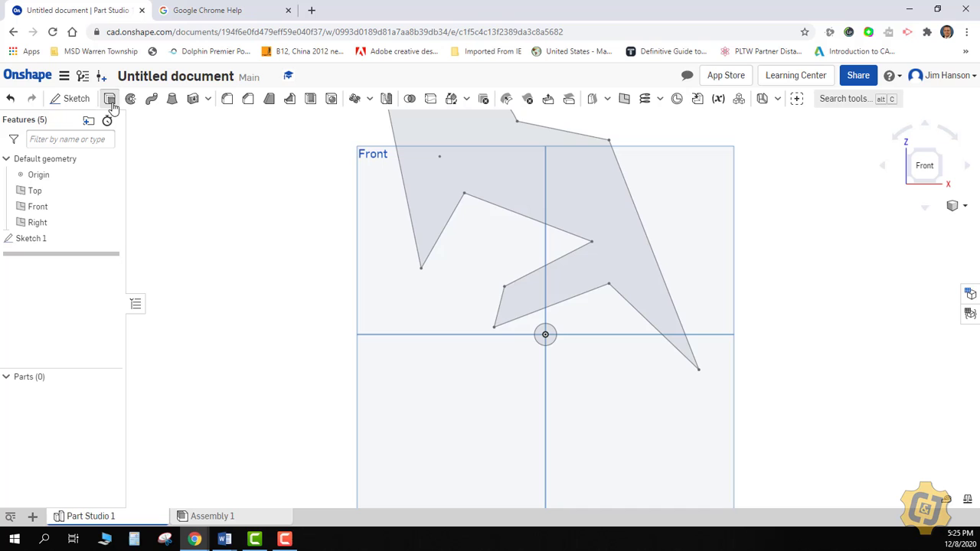
Extrude both the irregular profile and the small circle as new solids with a blind depth of 0.2 in
click(110, 99)
click(553, 314)
click(560, 287)
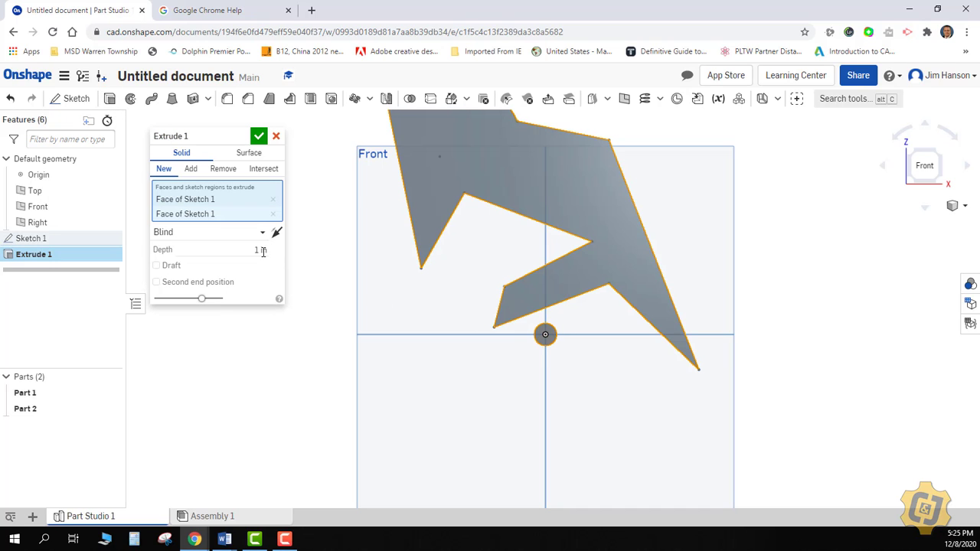
click(263, 250)
click(265, 249)
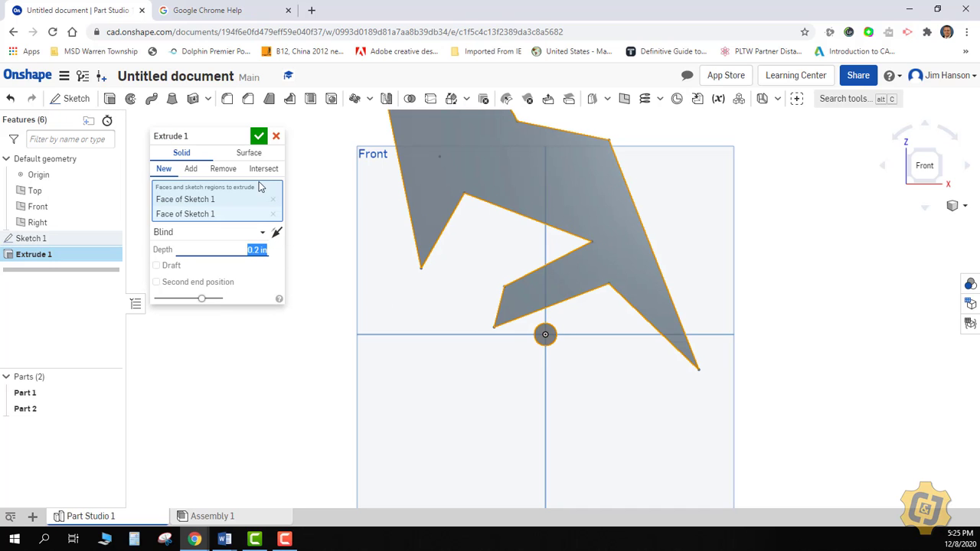
click(259, 136)
Circular-pattern the irregular part about the small cylinder's face with 4 instances over 360 deg, using Add
right_drag(448, 328, 441, 349)
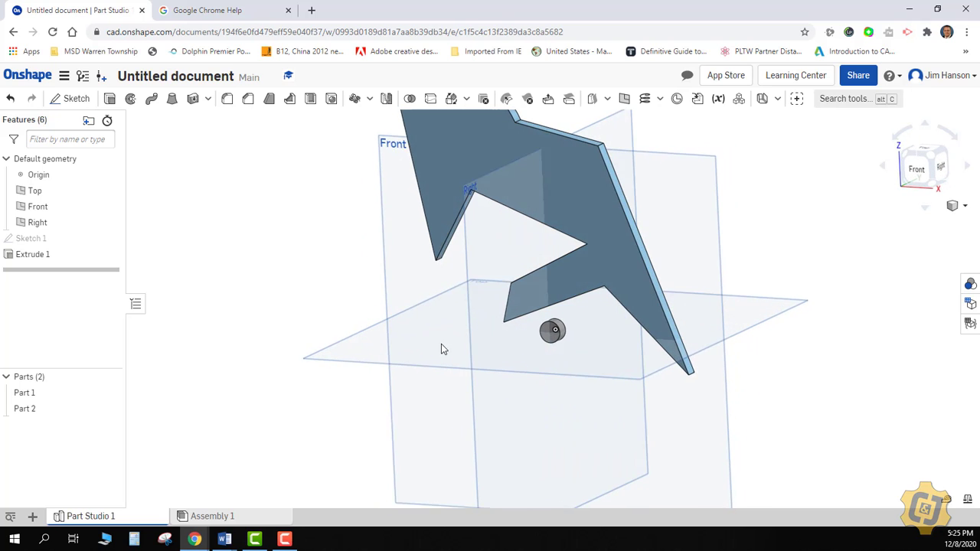
scroll(551, 337, up, 3)
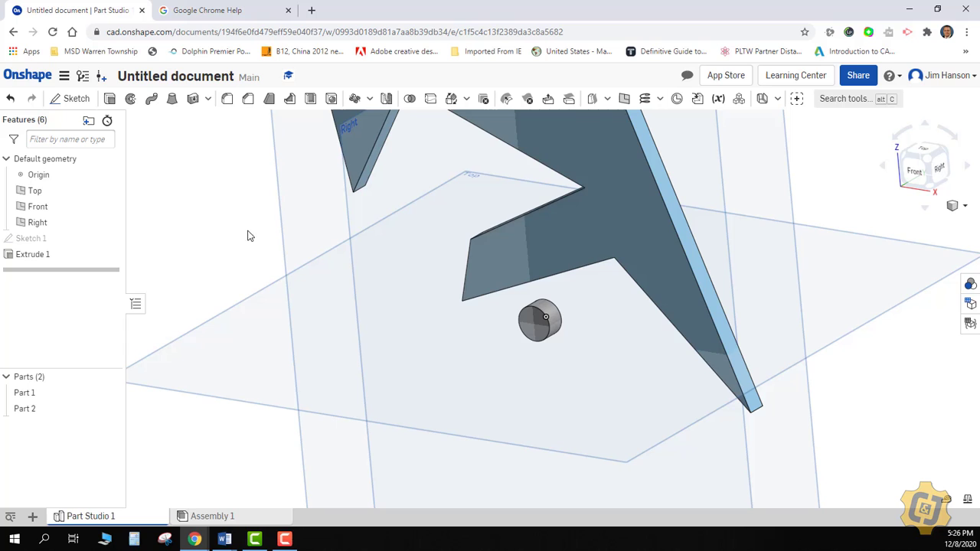
click(354, 98)
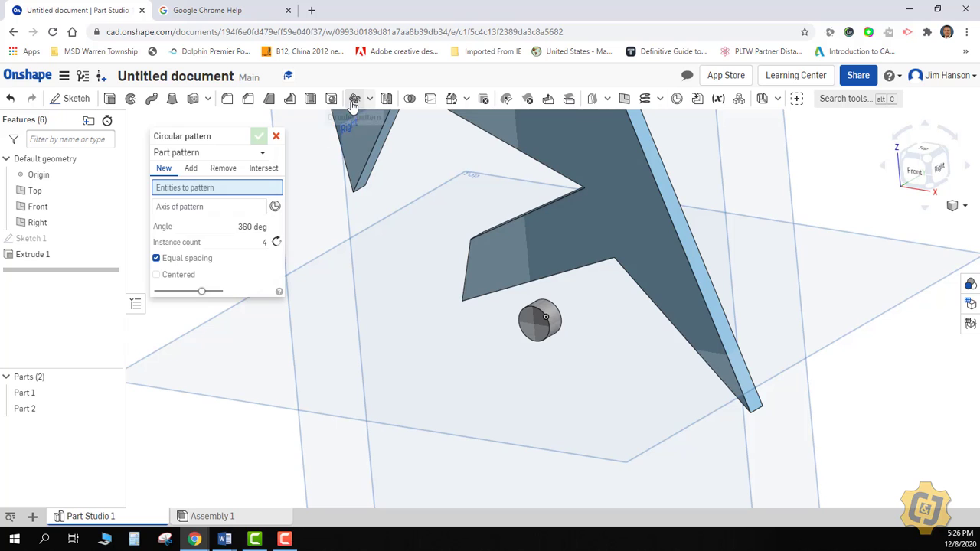
click(576, 252)
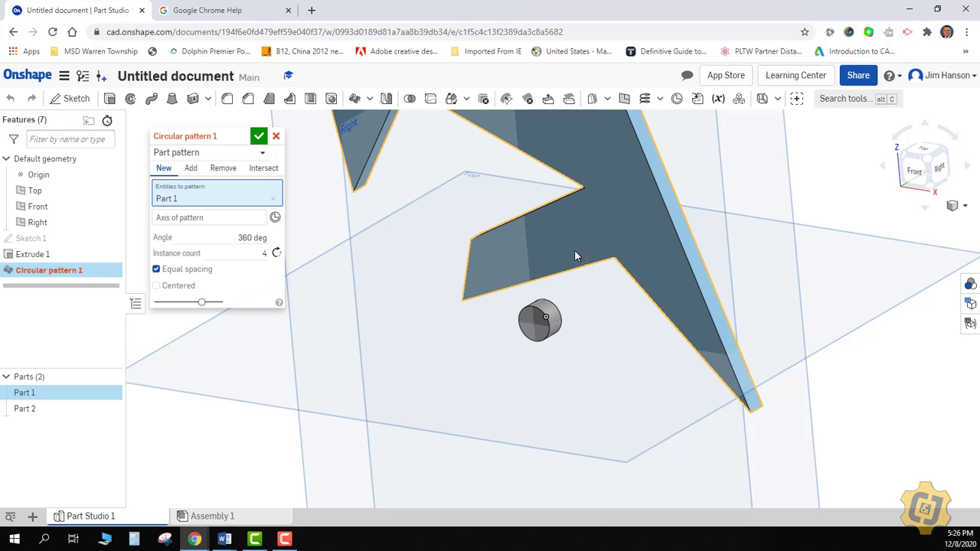
click(548, 316)
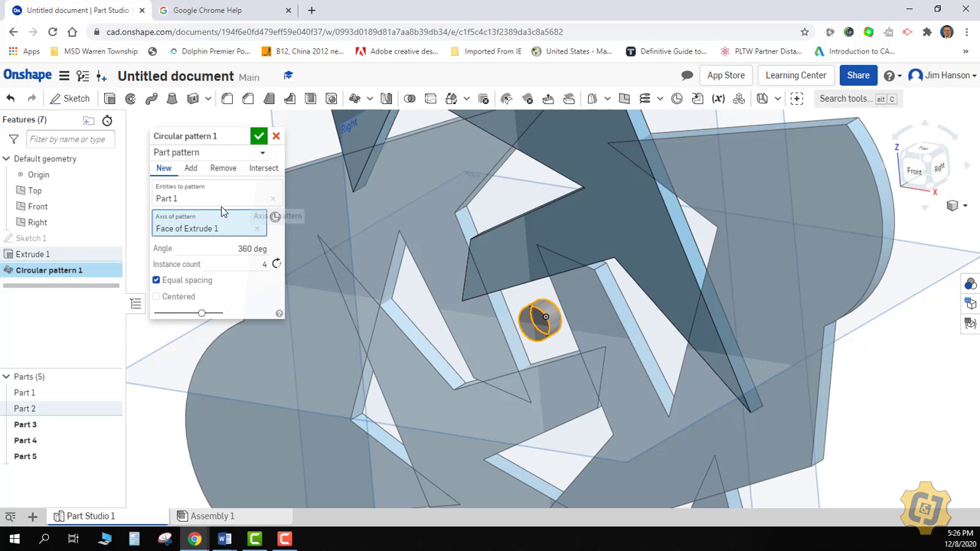
click(191, 170)
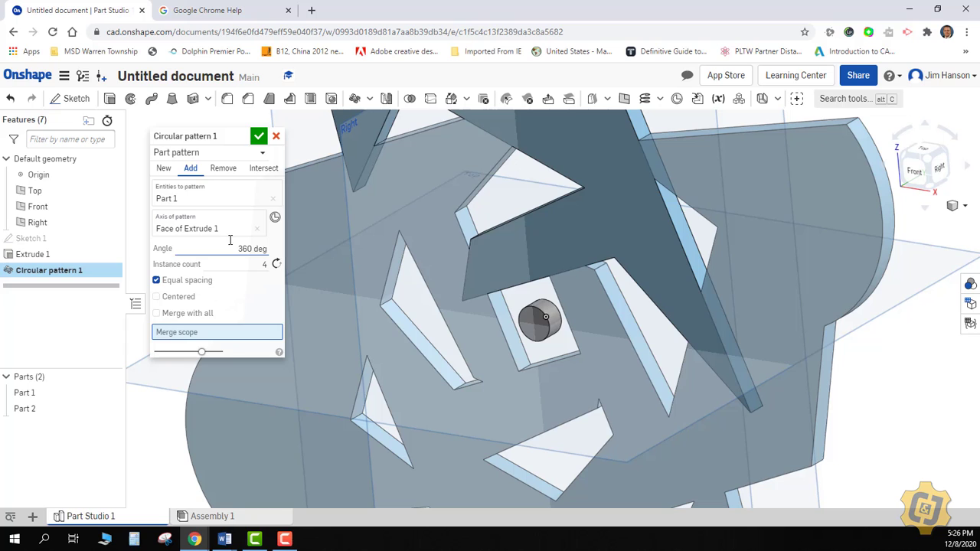
click(258, 139)
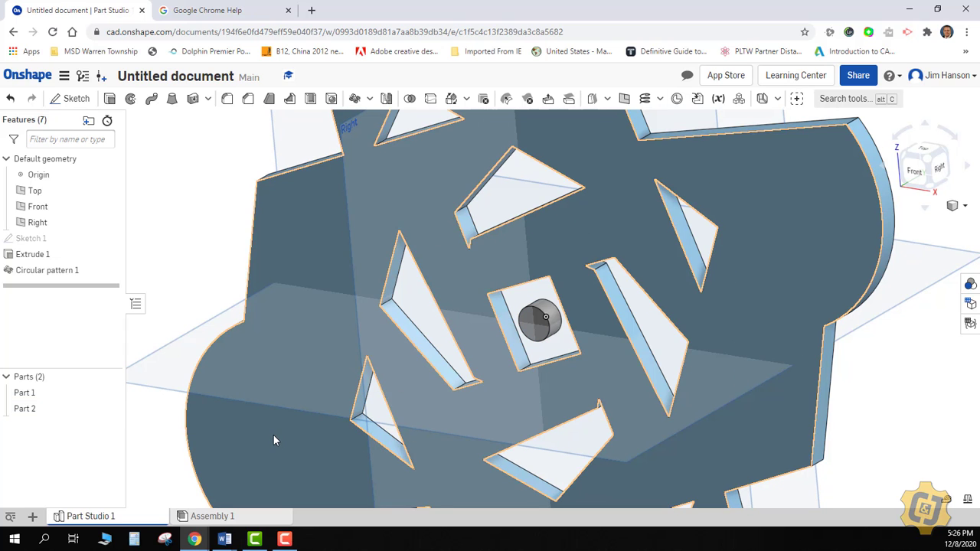
Hide the small centre cylinder and inspect the patterned part around the origin
click(110, 409)
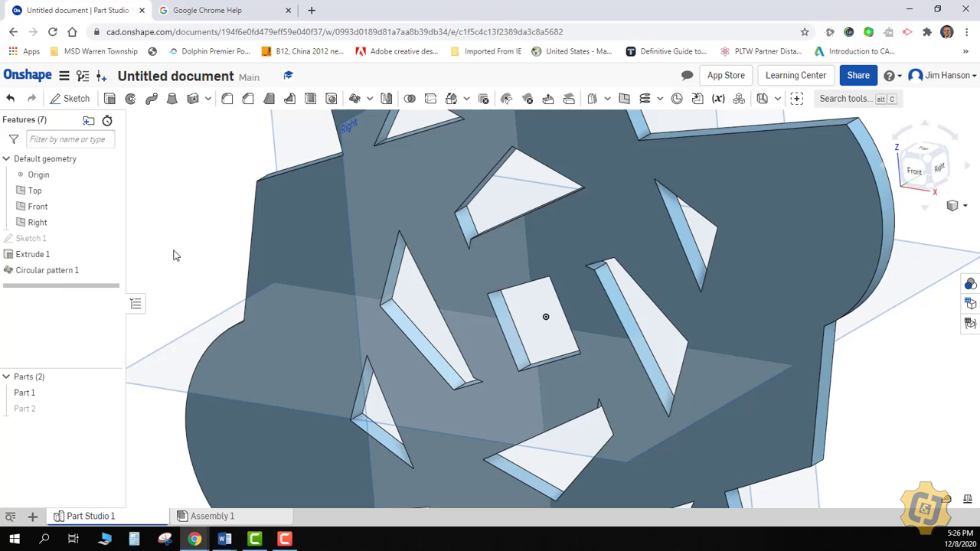
scroll(191, 241, down, 6)
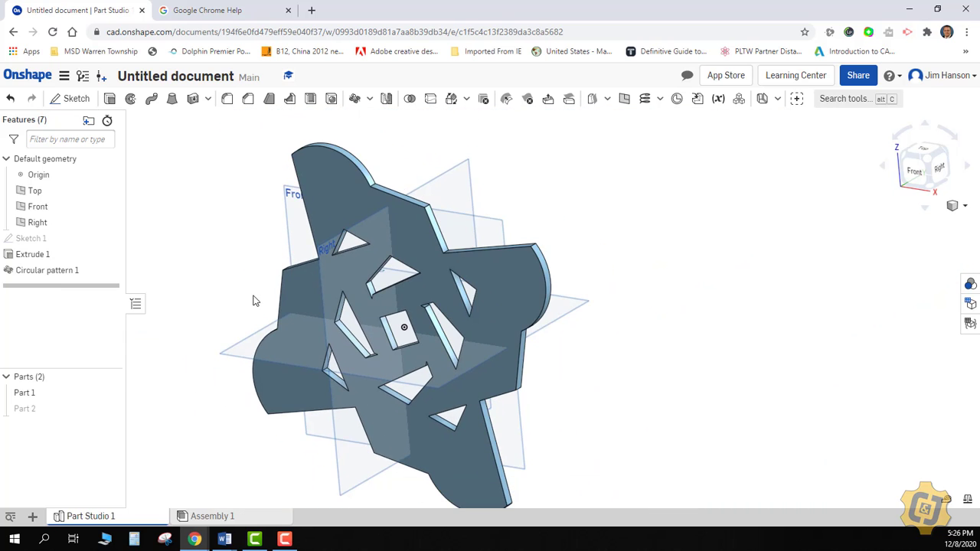
mouse_move(255, 301)
right_down()
mouse_move(285, 272)
mouse_move(265, 285)
mouse_move(264, 301)
right_up()
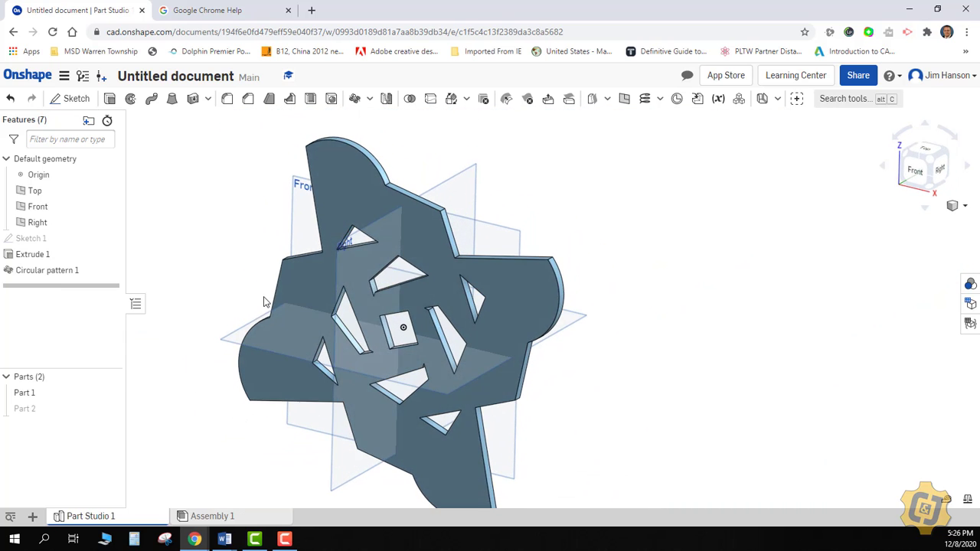
scroll(402, 346, up, 4)
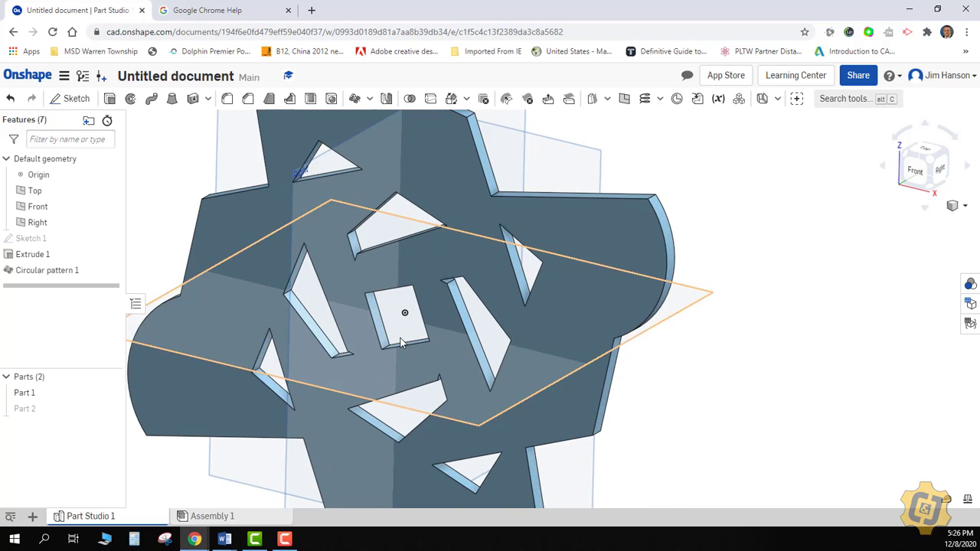
scroll(400, 342, up, 4)
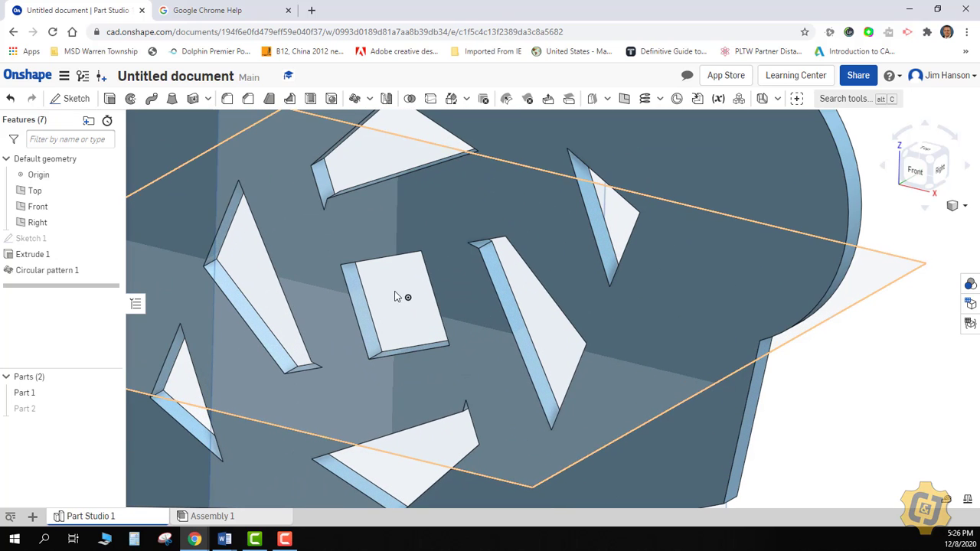